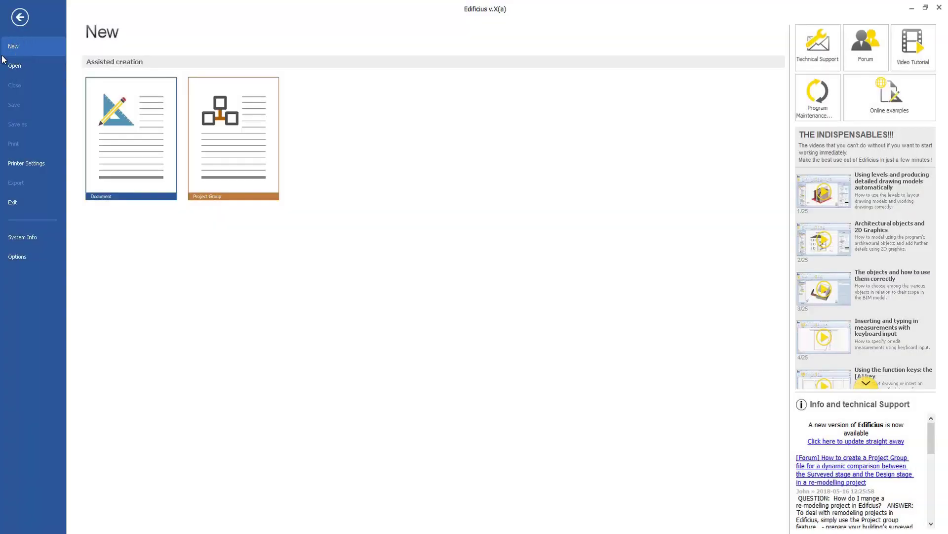
Start a new Project Group with redNyellow1 [PROJECT].EDF loaded as its Current Situation.
click(228, 157)
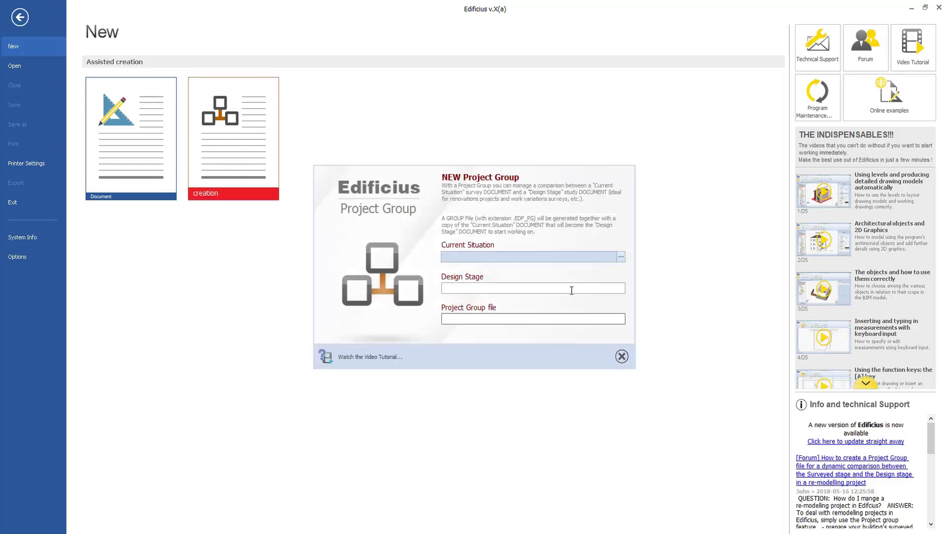
click(620, 257)
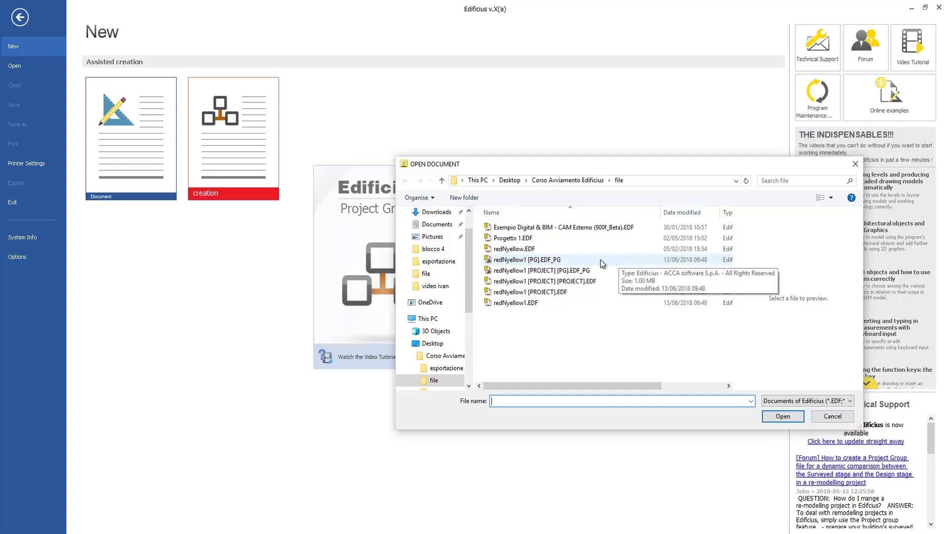
click(563, 293)
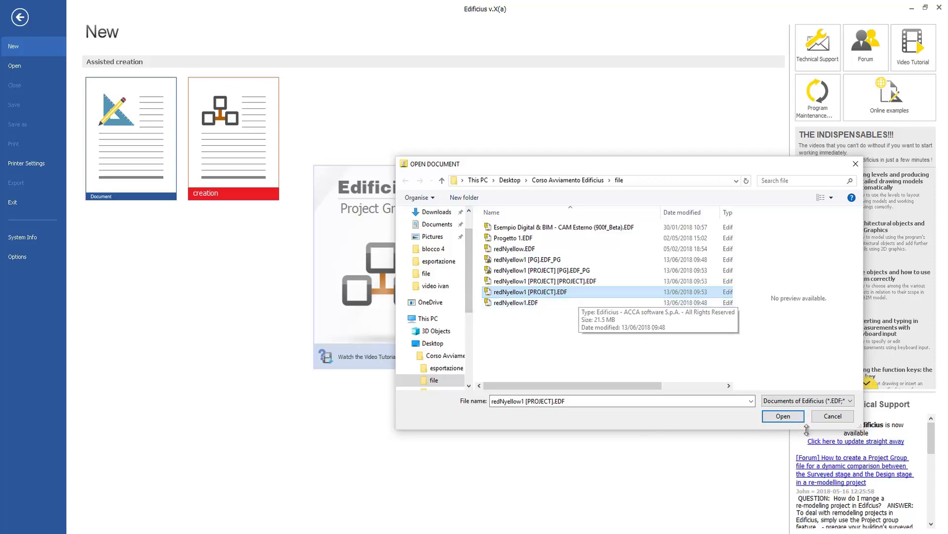
click(797, 419)
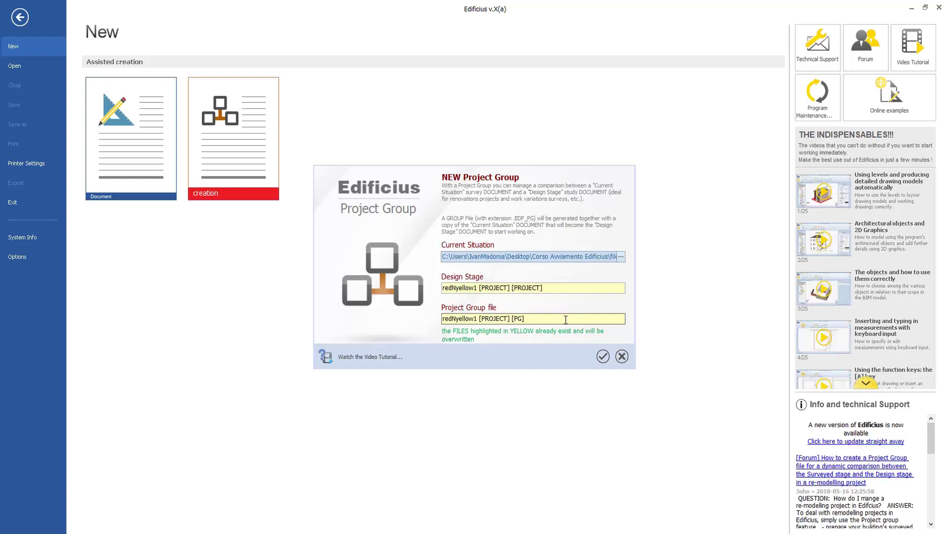
click(603, 356)
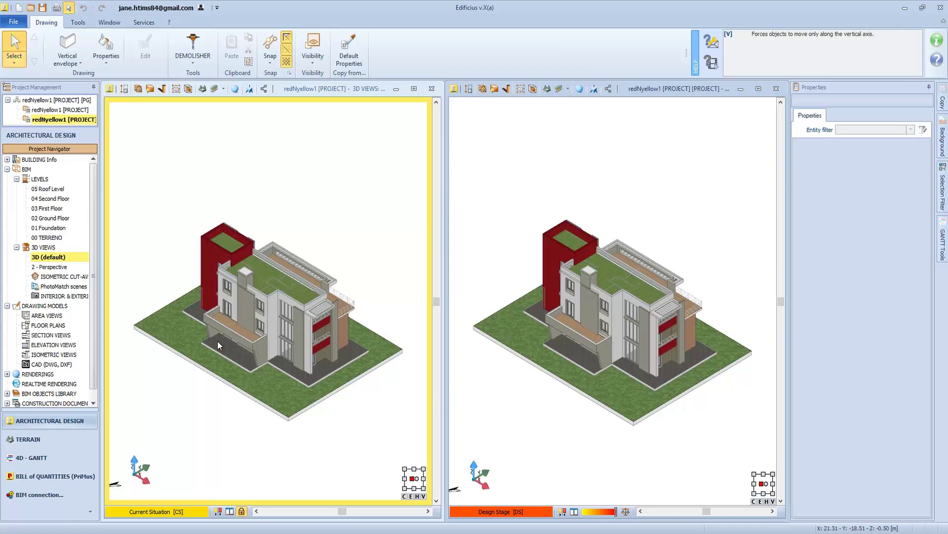
Open the 02 Ground Floor plan and tile the Current Situation and Design Stage plans.
double_click(54, 218)
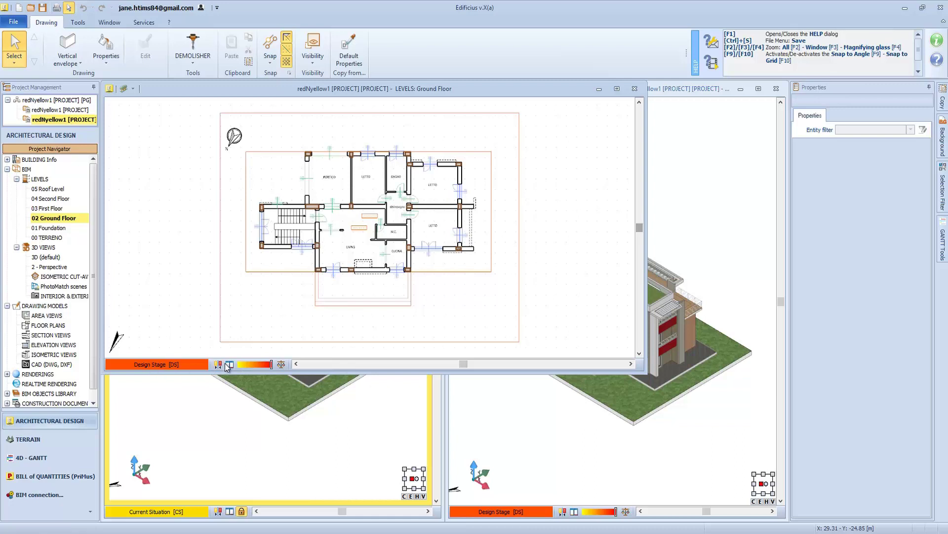
click(281, 364)
click(229, 364)
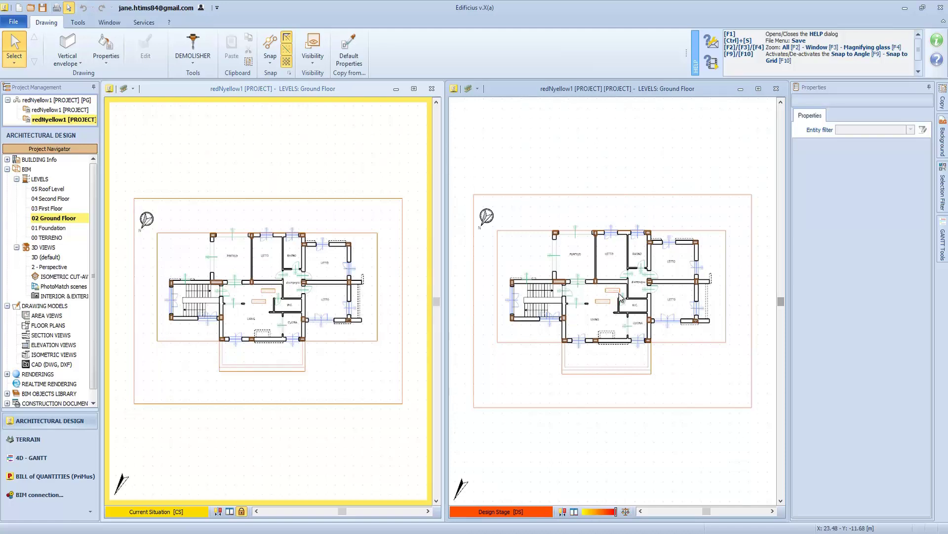
click(211, 61)
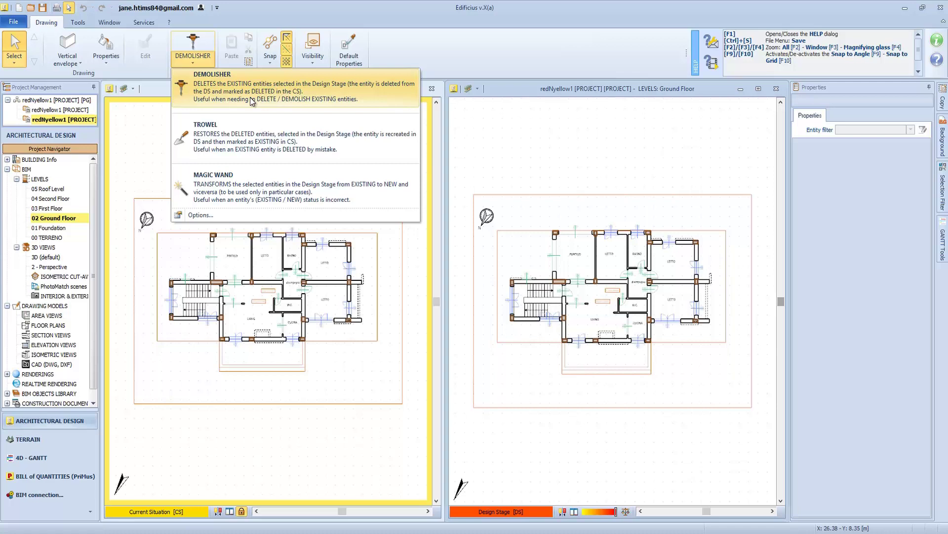
Use the Demolisher on the LIVING/W.C. wall and window-select the LIVING area, applying to all entities.
click(252, 101)
scroll(617, 311, up, 5)
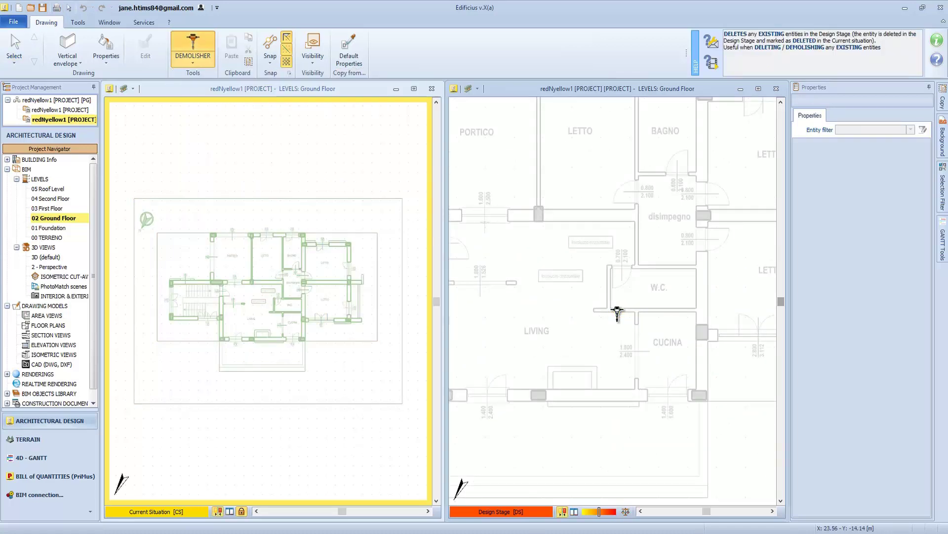
click(609, 287)
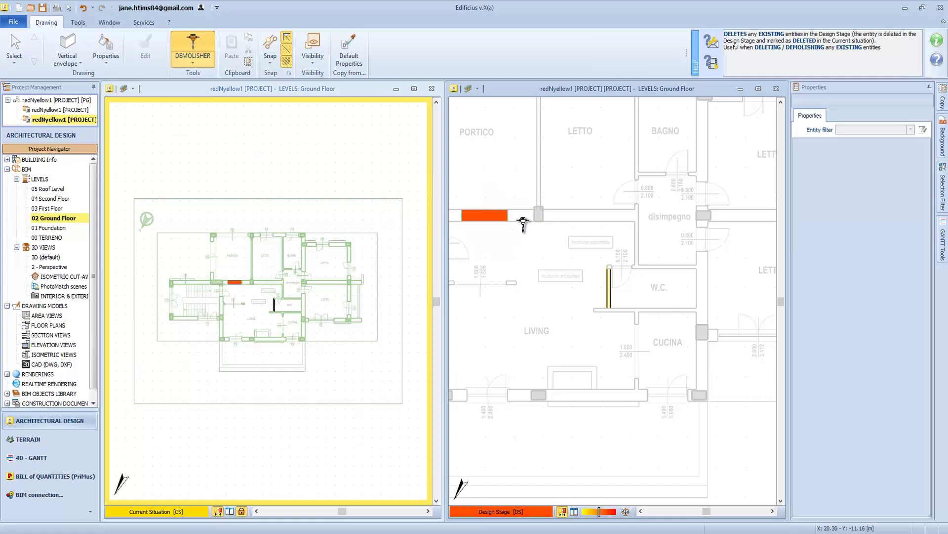
drag(522, 232, 625, 343)
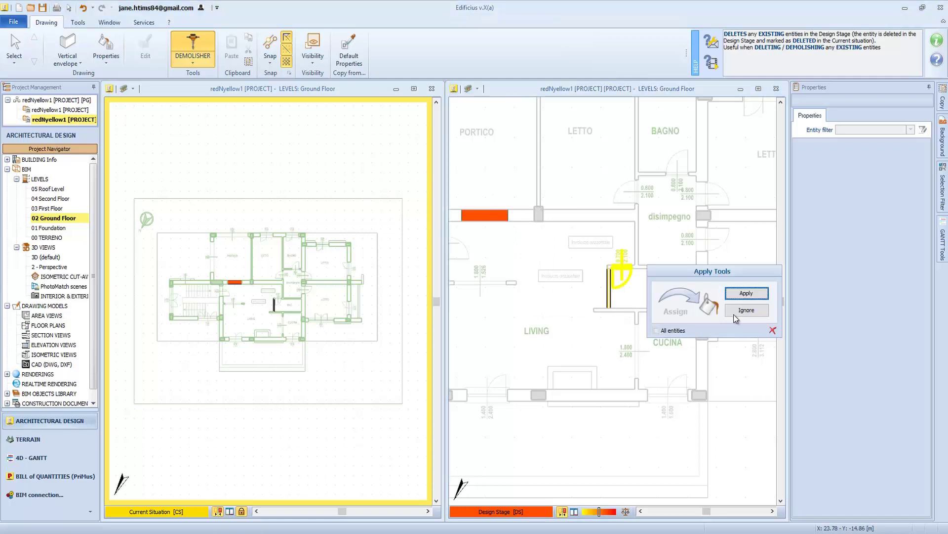
click(668, 335)
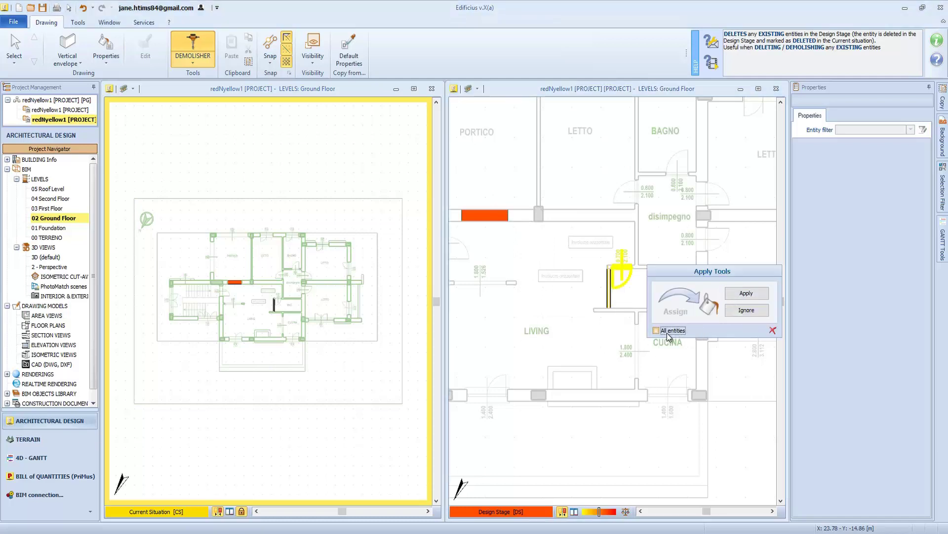
click(746, 310)
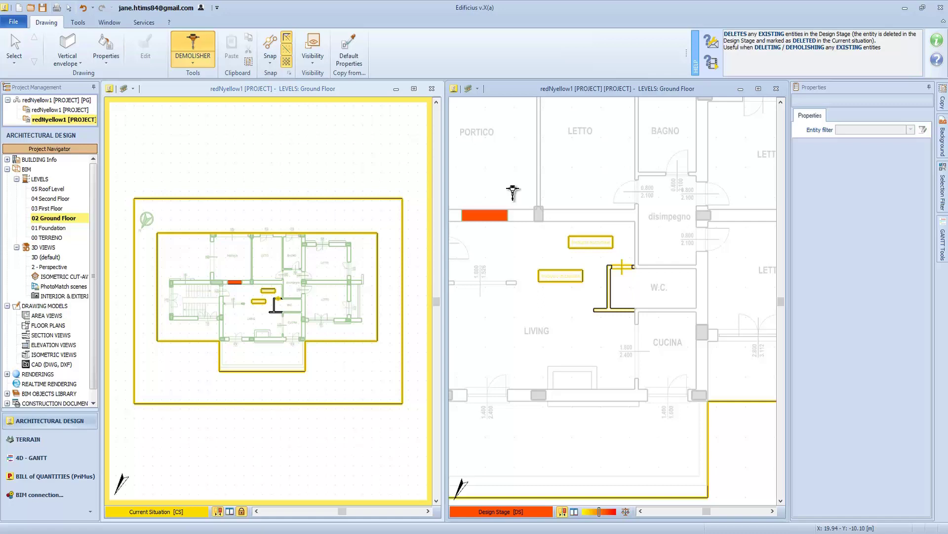
Restore the two LIVING boxes and the outer walls with the Trowel, then pick Magic Wand.
click(188, 65)
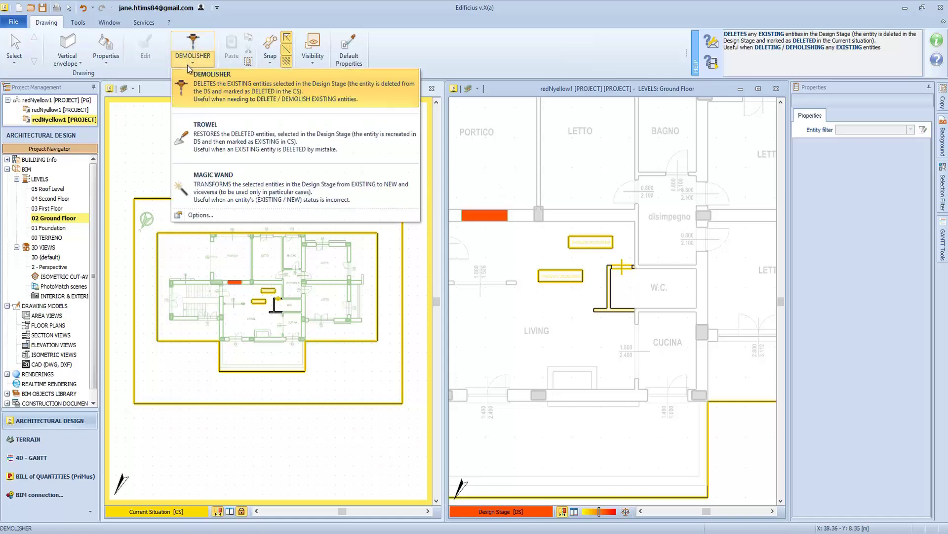
click(208, 136)
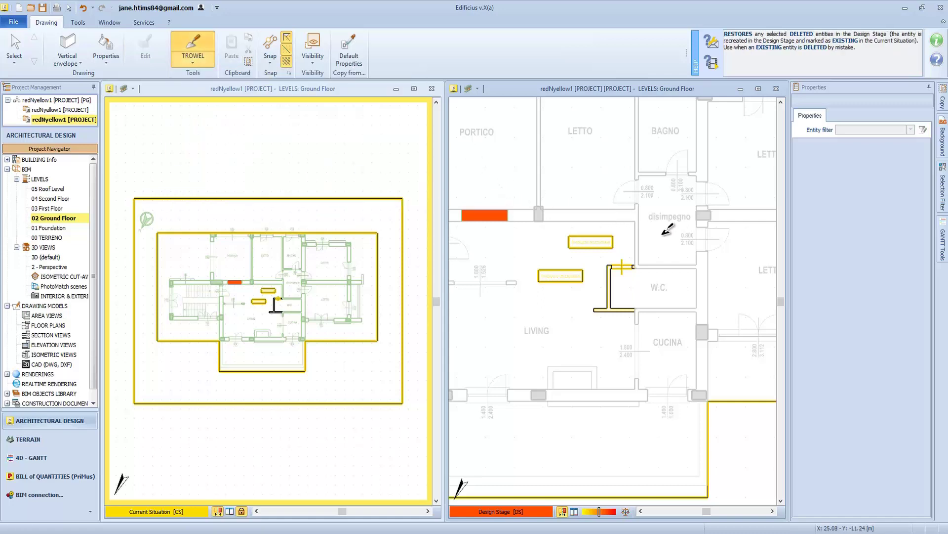
click(573, 275)
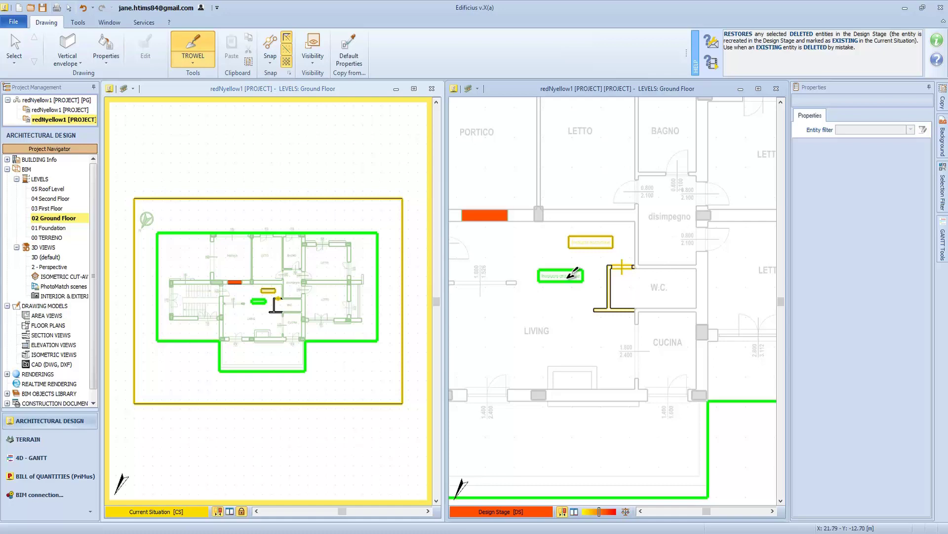
click(583, 241)
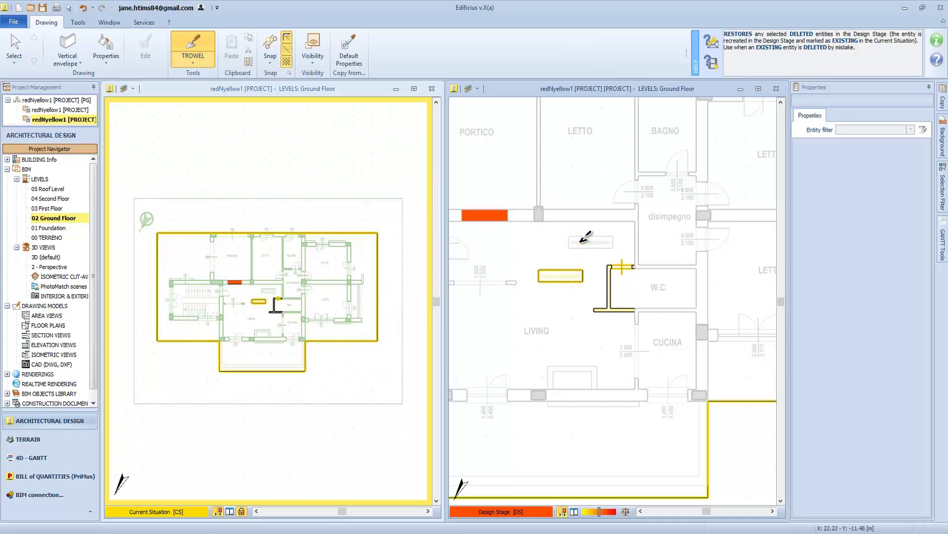
click(568, 274)
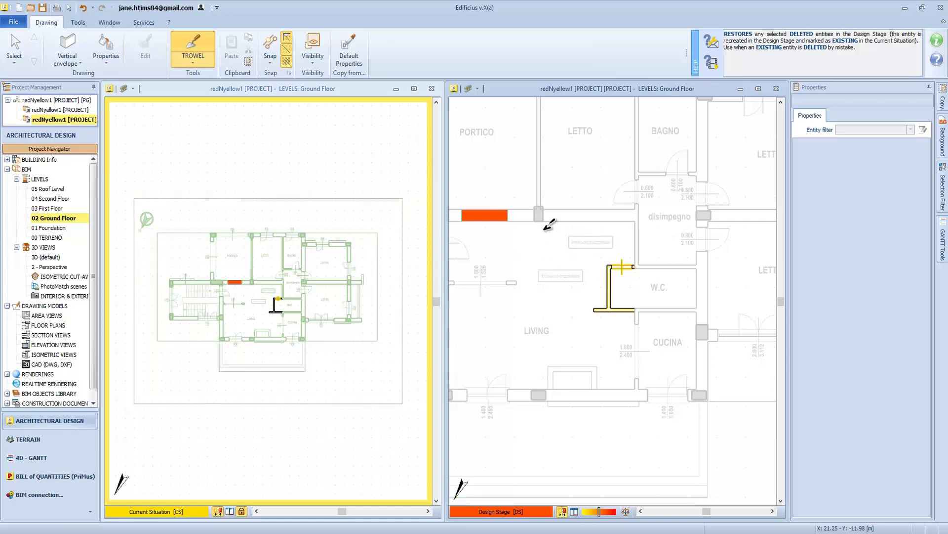
click(197, 61)
click(216, 181)
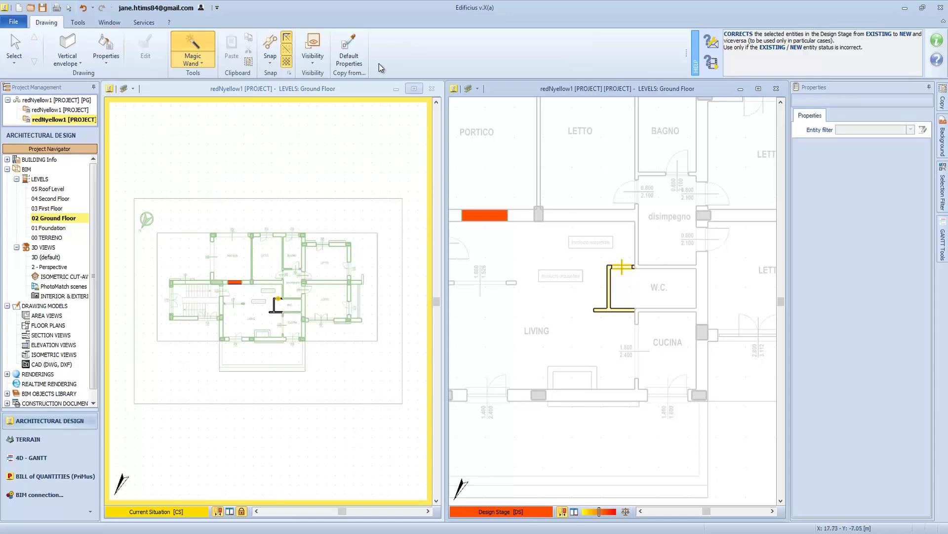
Lock the Current Situation view as READ ONLY and switch to the Demolisher.
click(22, 46)
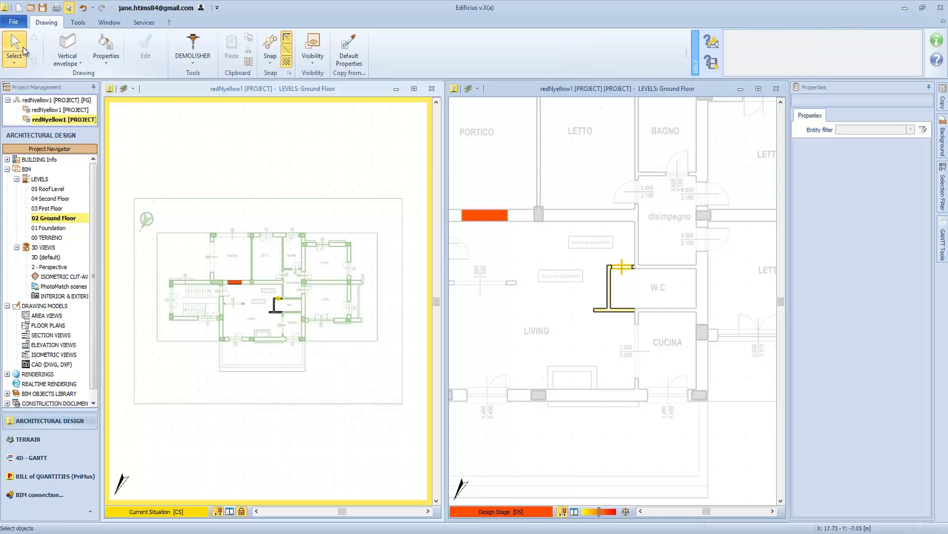
click(241, 512)
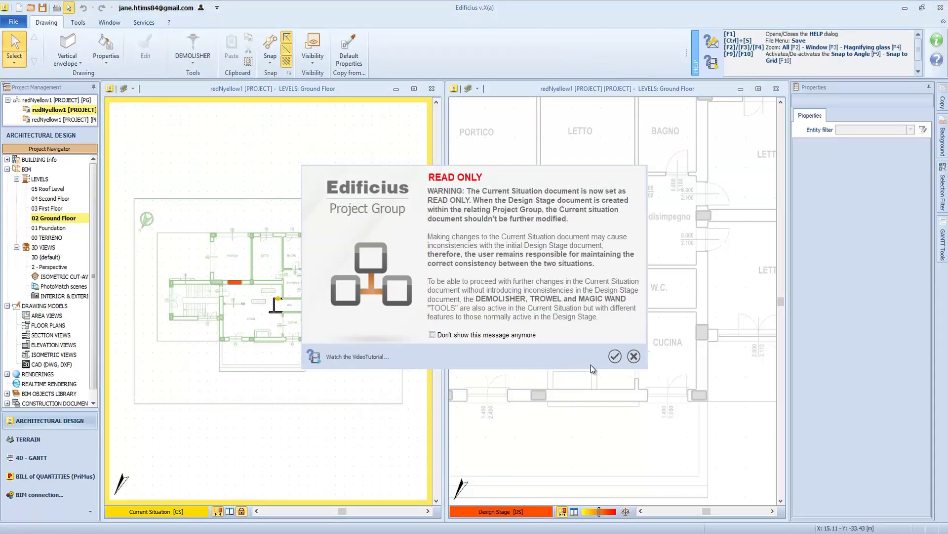
click(615, 356)
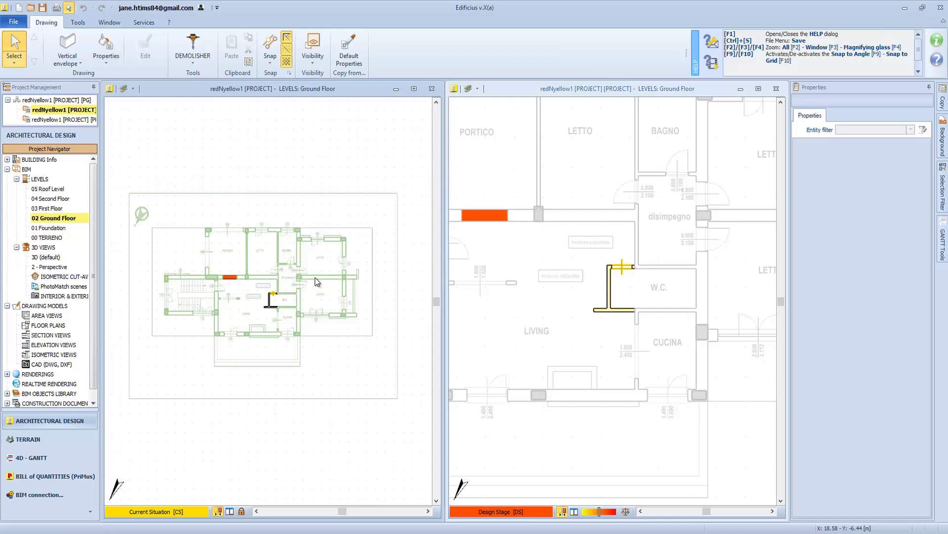
click(186, 43)
click(378, 103)
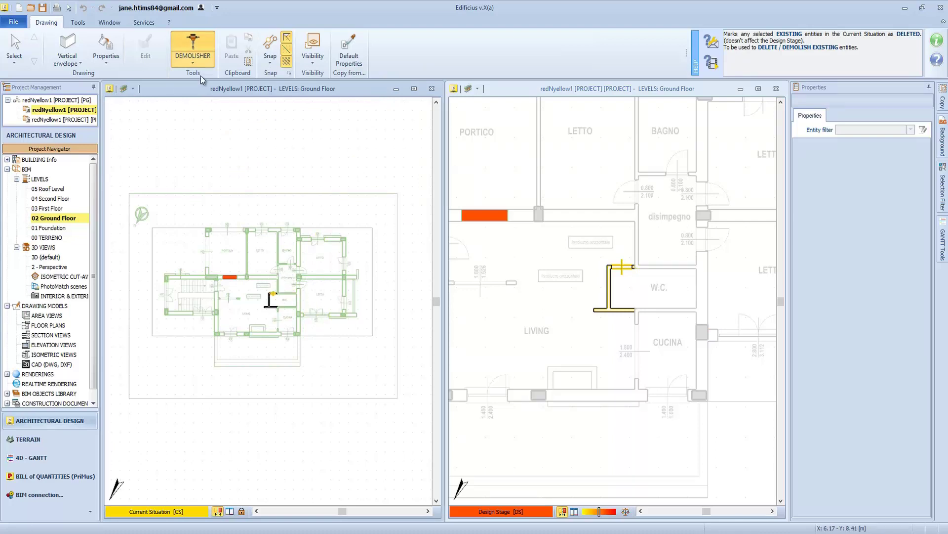
click(193, 62)
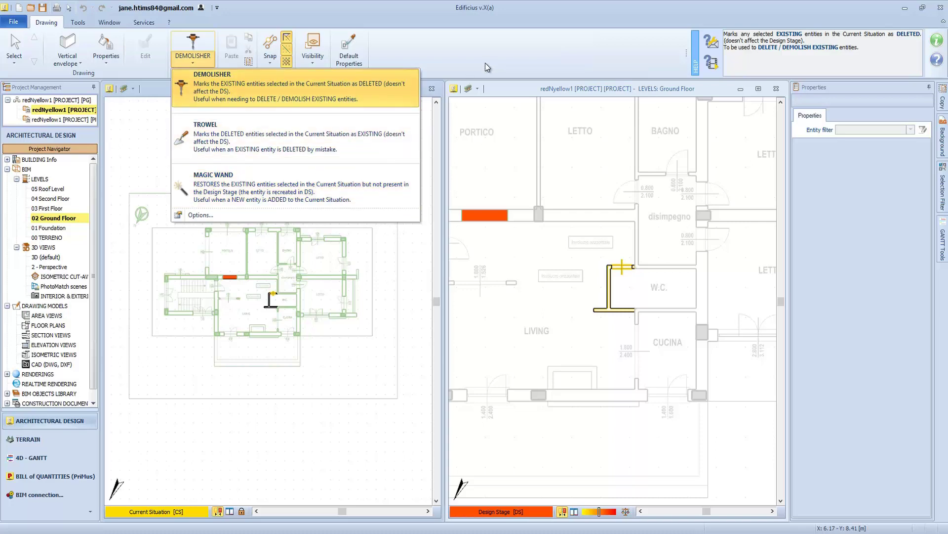
Draw a vertical wall running down below the CUCINA in the Current Situation plan.
click(66, 48)
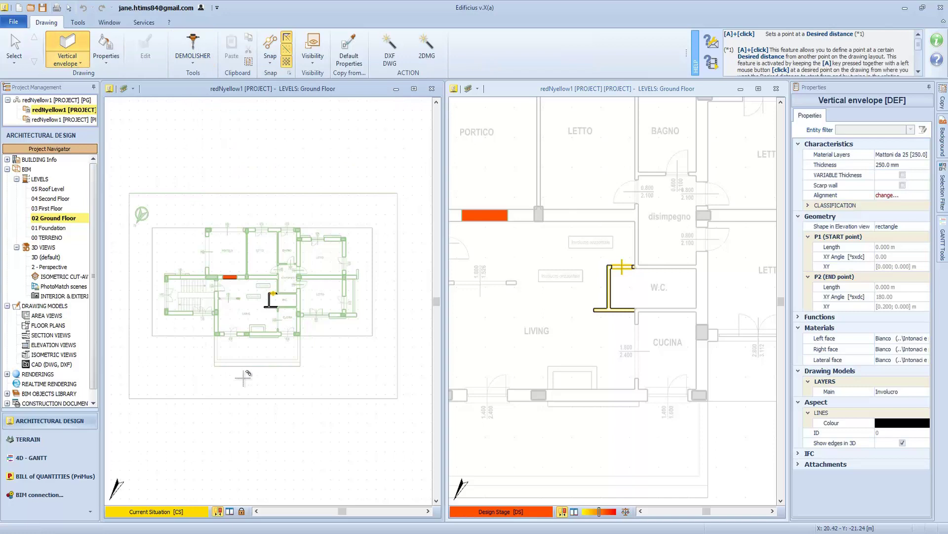
scroll(297, 336, up, 5)
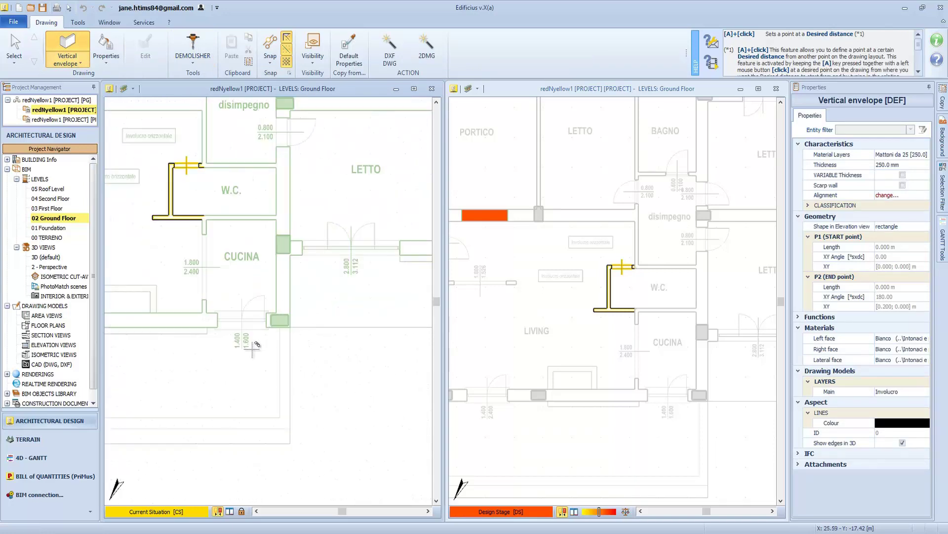
click(291, 326)
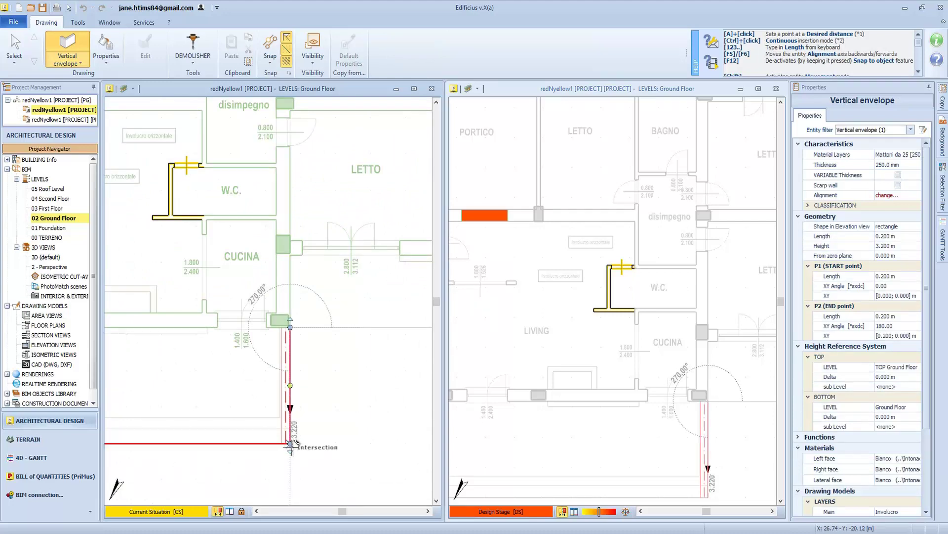
click(290, 443)
Mark the new wall as an added entity with the Magic Wand.
click(205, 61)
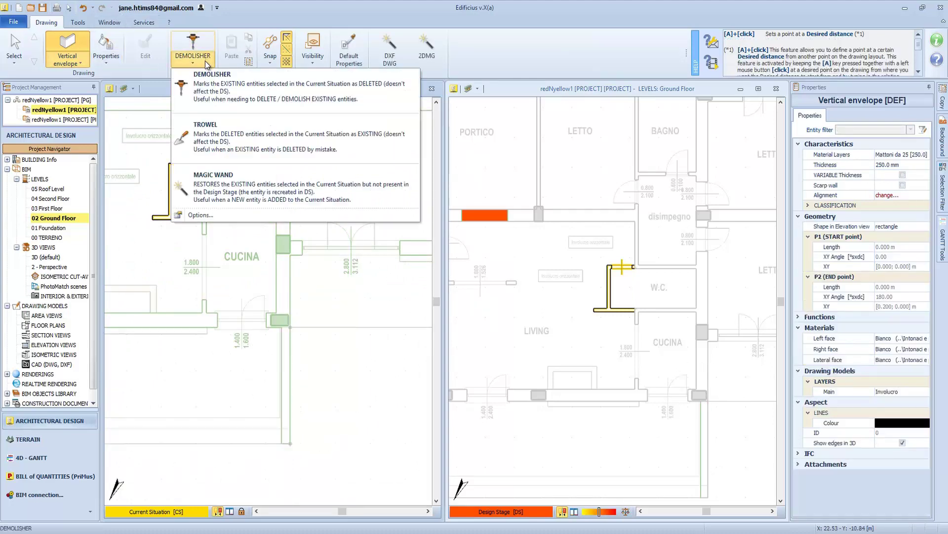
click(209, 176)
click(287, 364)
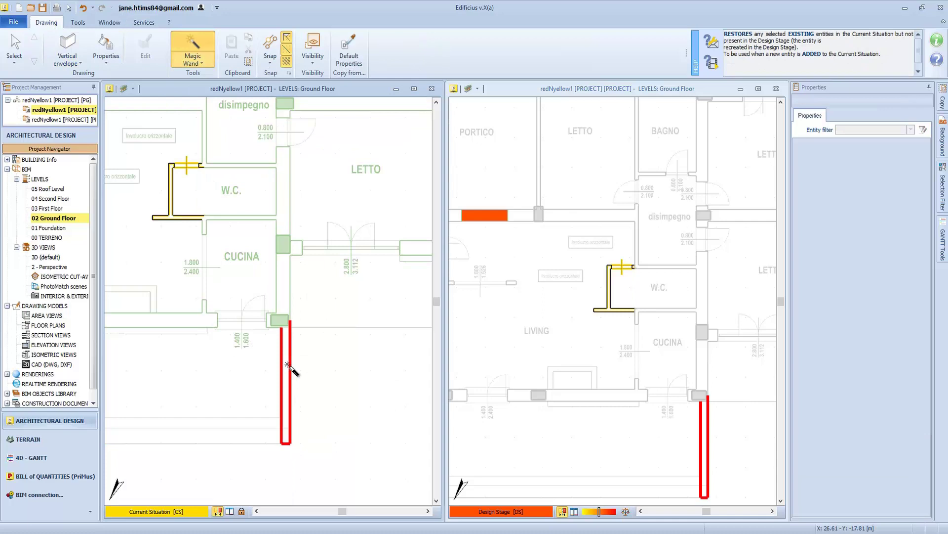
right_click(289, 364)
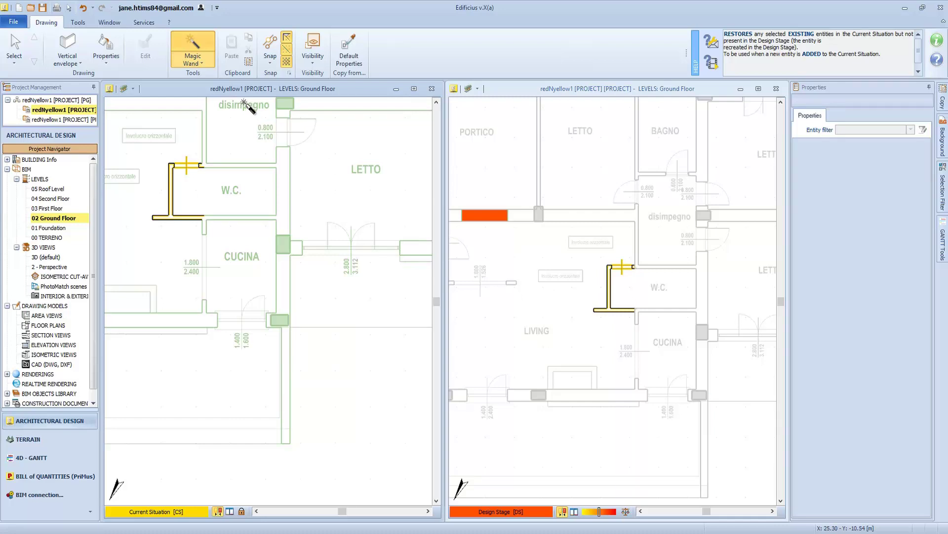
Maximise the Design Stage plan, fade the Dynamic Comparison slider, and compare against First Floor.
click(760, 90)
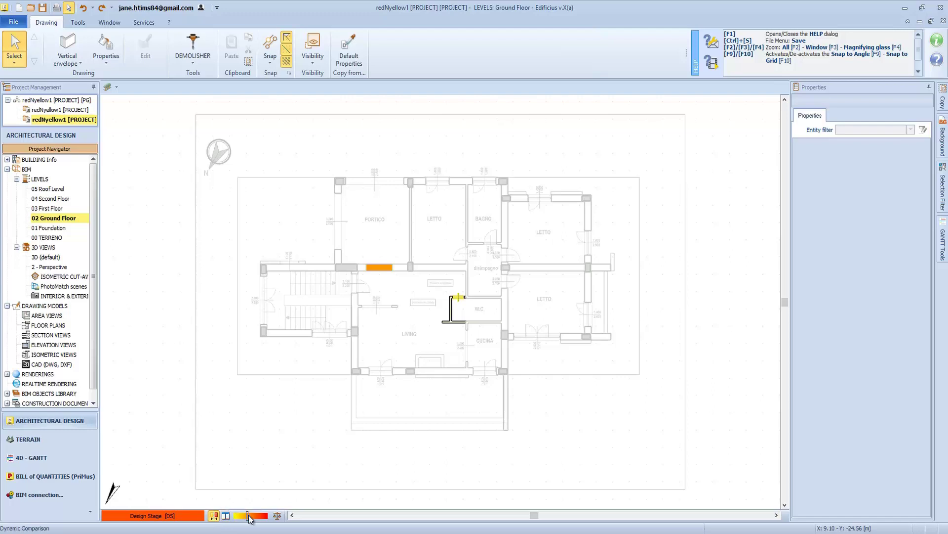
mouse_move(249, 518)
mouse_down()
mouse_move(273, 516)
mouse_move(247, 518)
mouse_up()
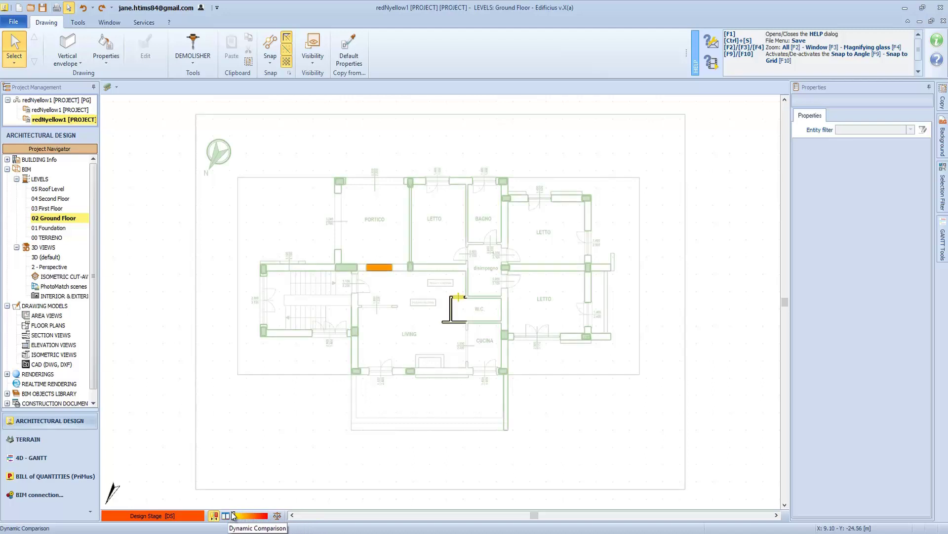
click(277, 515)
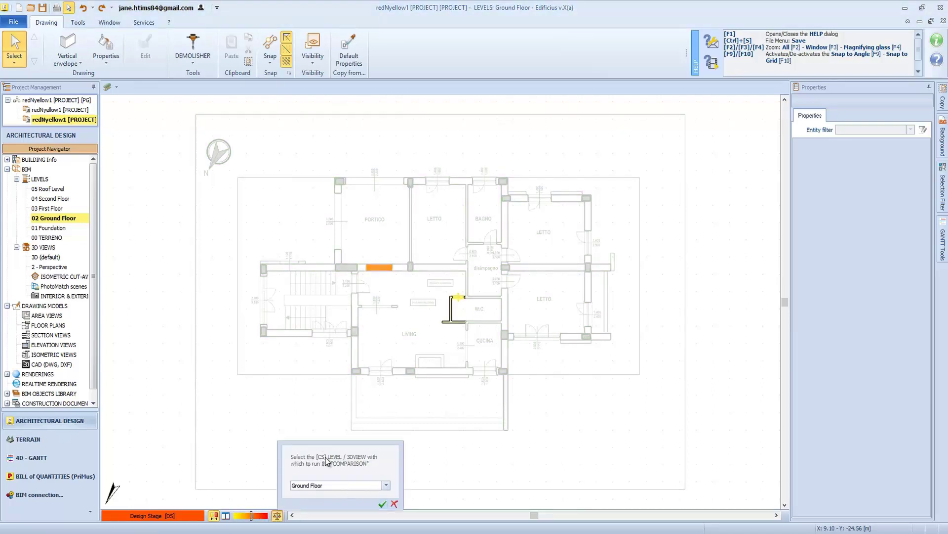
click(386, 485)
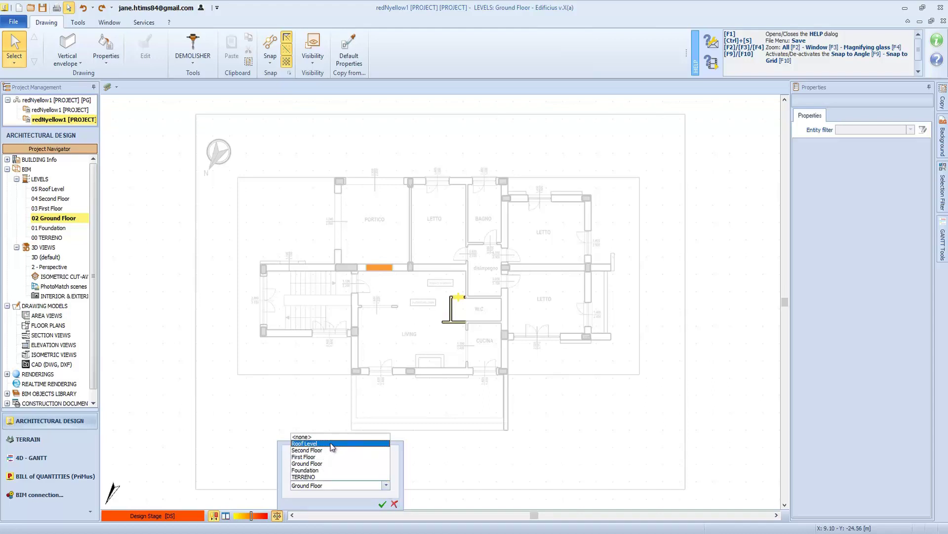
click(337, 457)
click(382, 504)
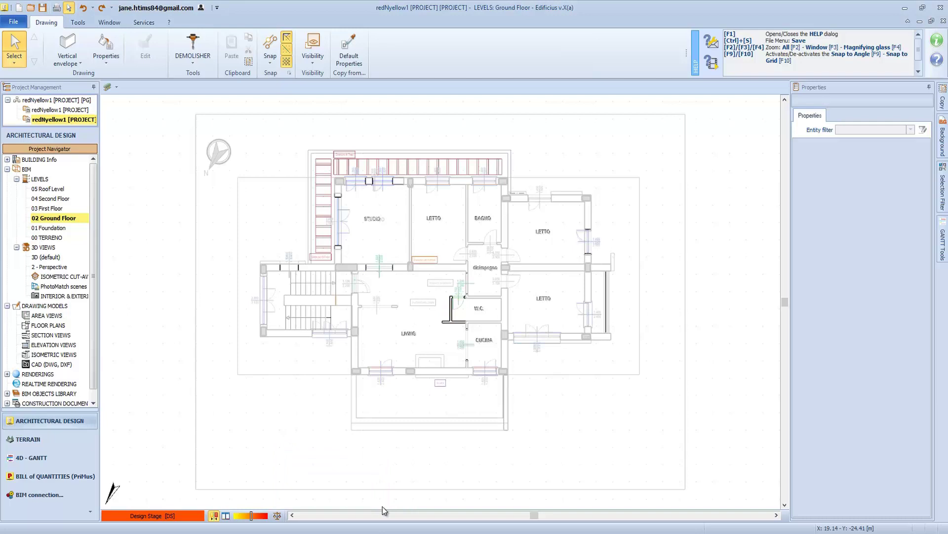
Change the comparison level to the Ground Floor.
click(277, 515)
click(337, 486)
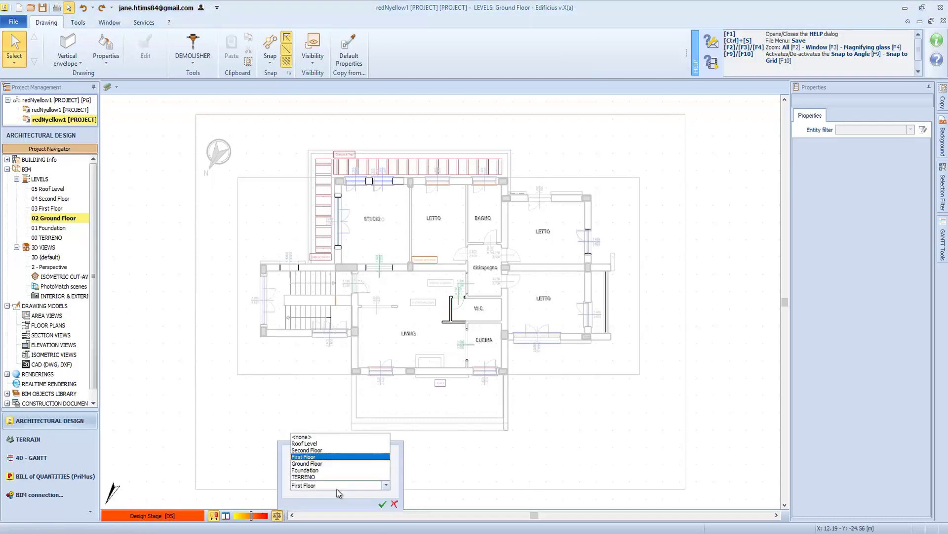
click(322, 463)
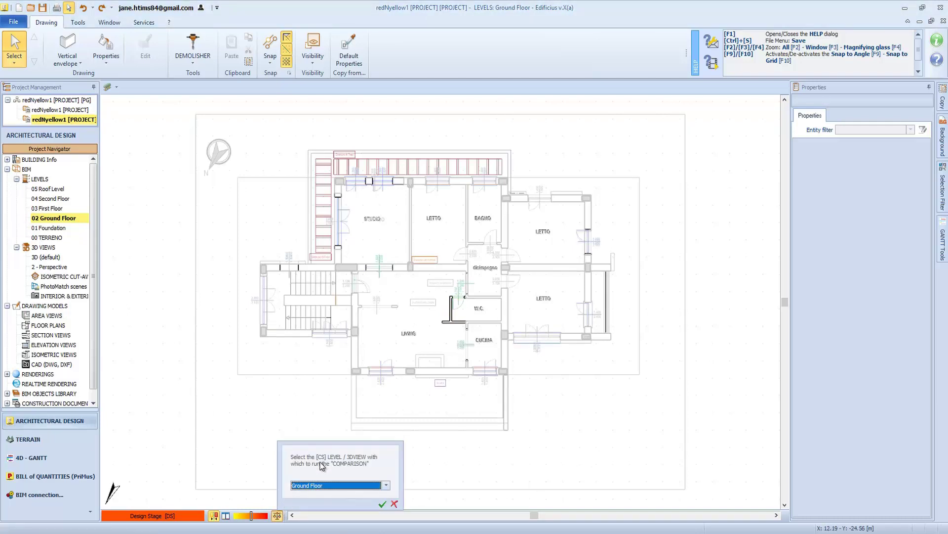
click(383, 503)
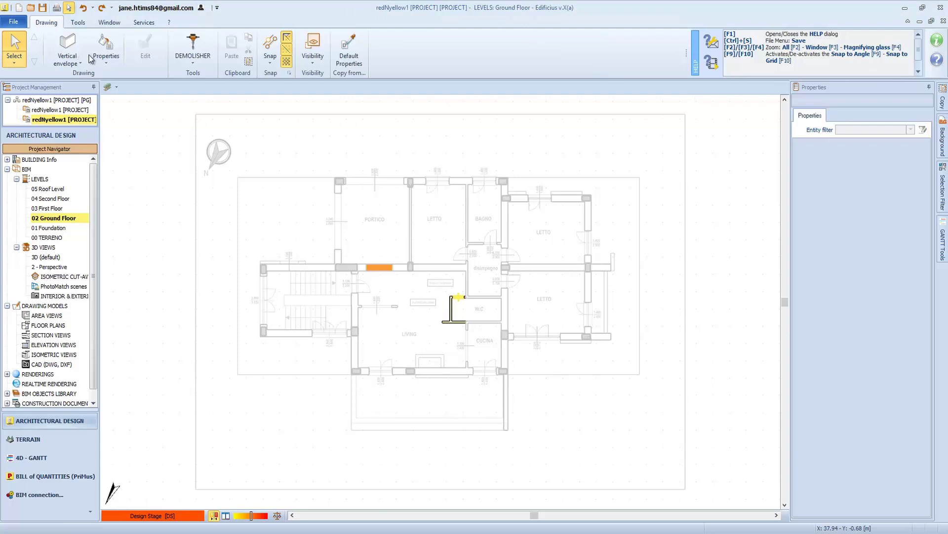
Place a COMPARISON Floor Plan left of the building, 1.200 m plan offset, titled GROUND FLOOR.
click(72, 60)
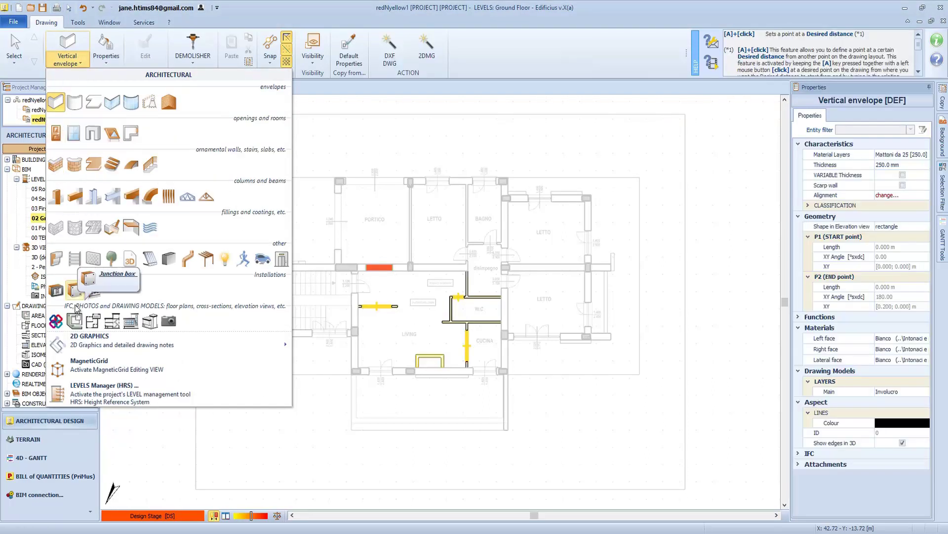
click(74, 320)
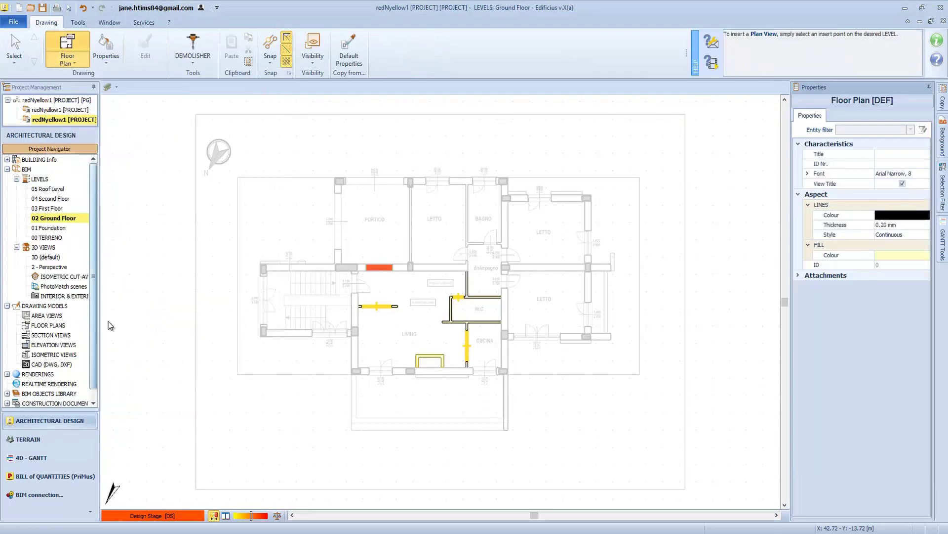
click(145, 198)
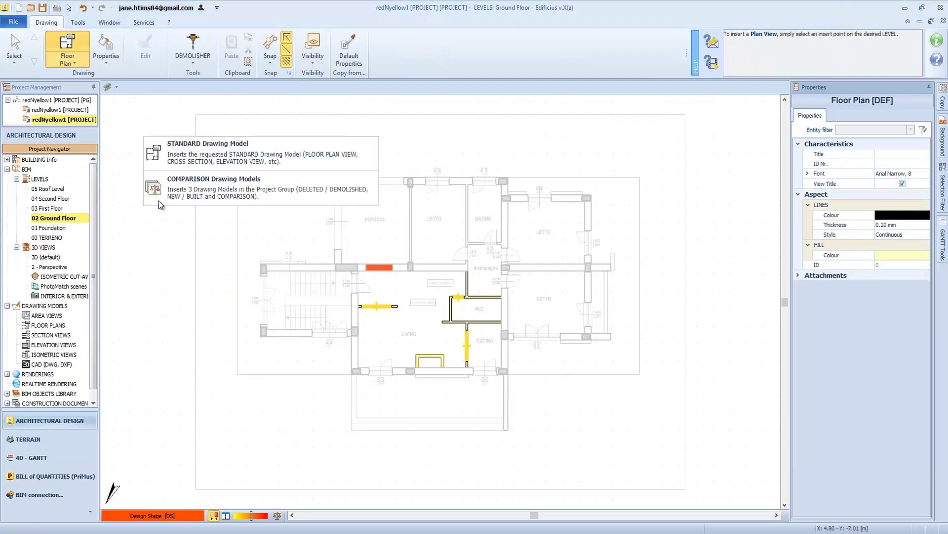
click(193, 182)
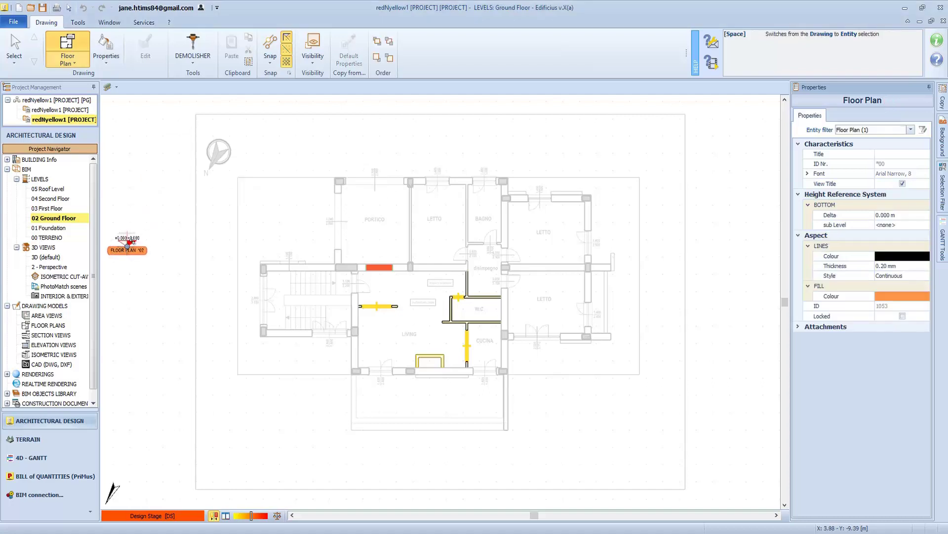
click(156, 221)
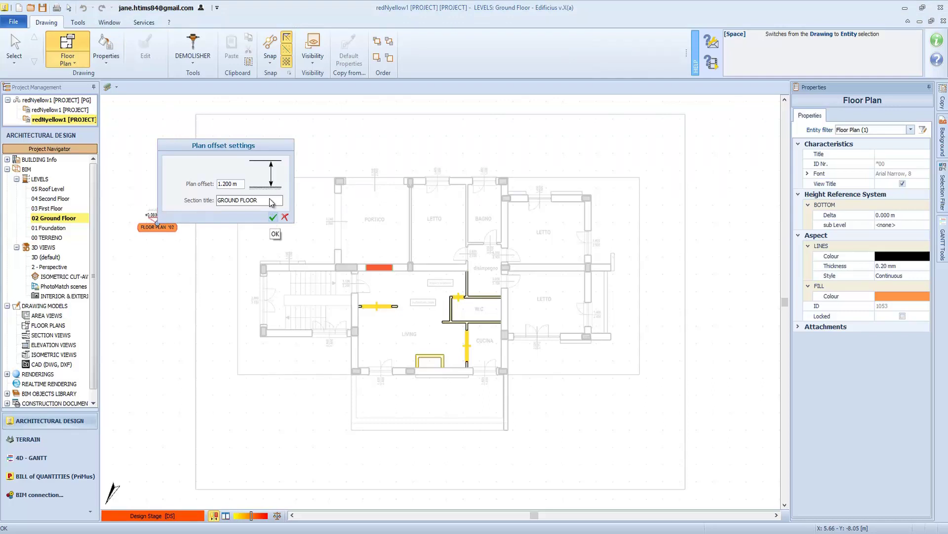
click(272, 217)
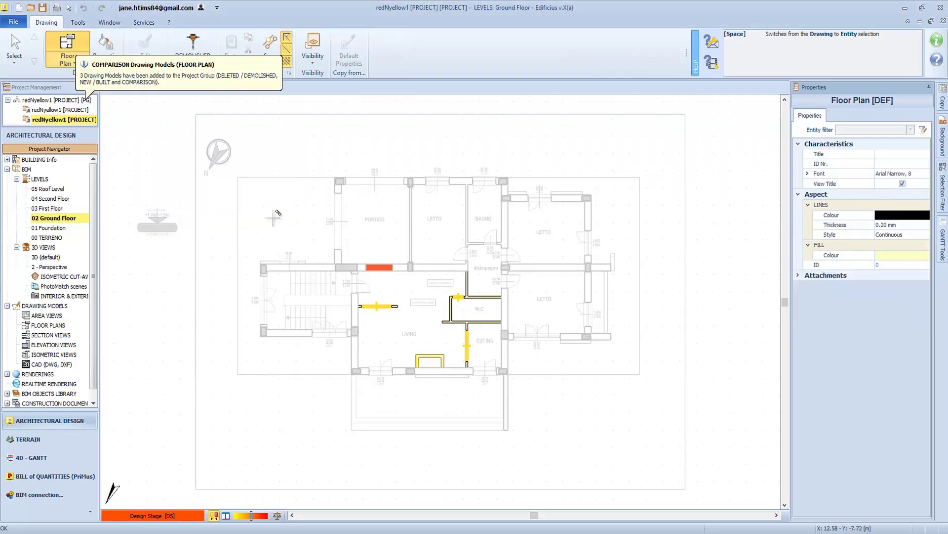
Open the [PG] project's CS: DELETED / DEMOLISHED floor plan and tile the three Ground Floor drawings.
double_click(38, 101)
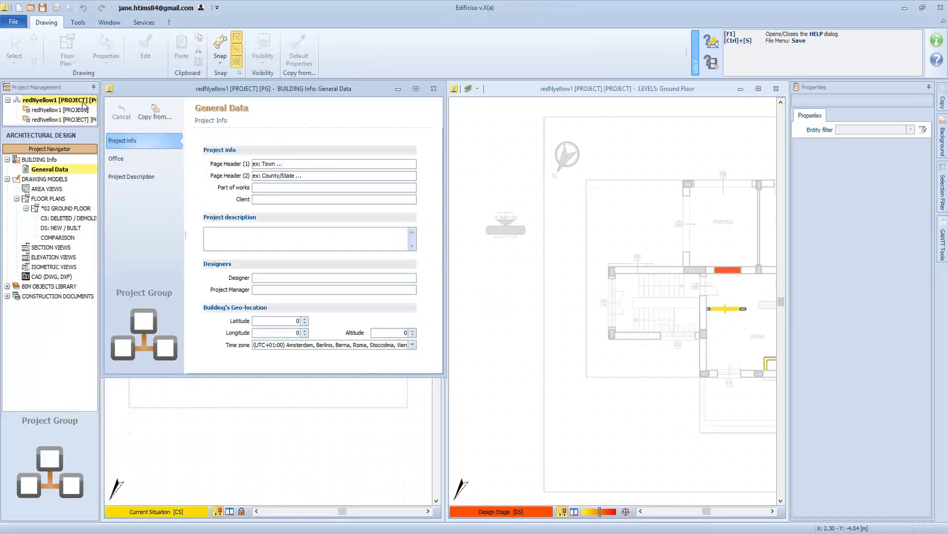
click(51, 221)
double_click(72, 222)
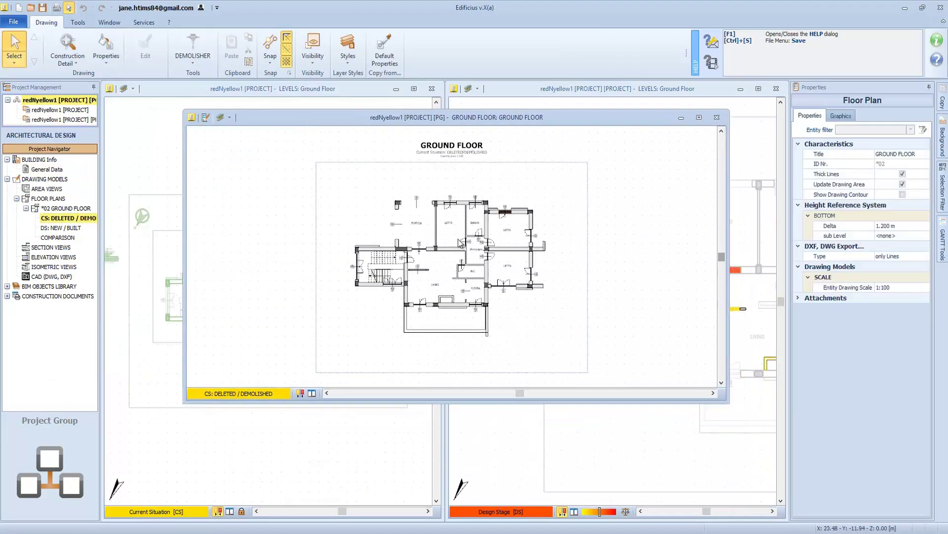
click(312, 393)
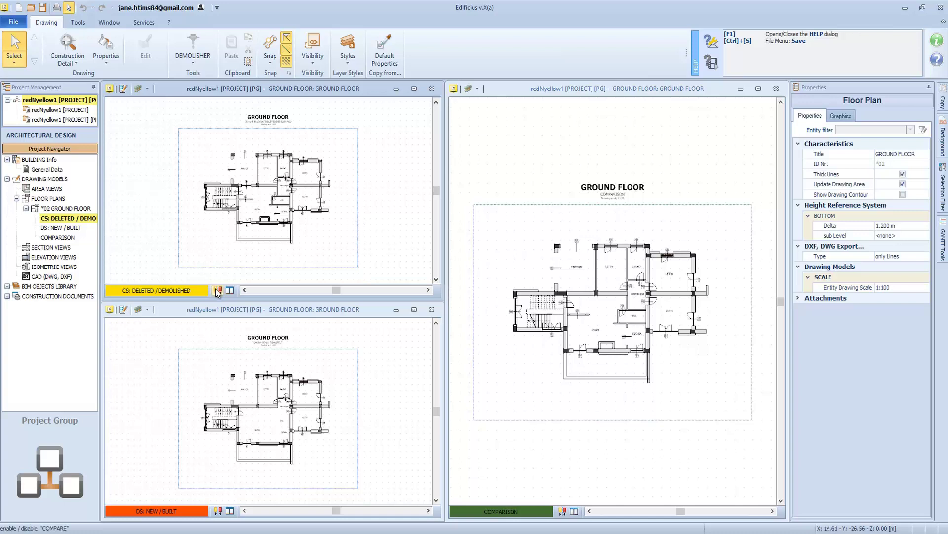
Zoom into the disimpegno, W.C. and living area across the Demolished, New/Built and Comparison plans.
click(217, 290)
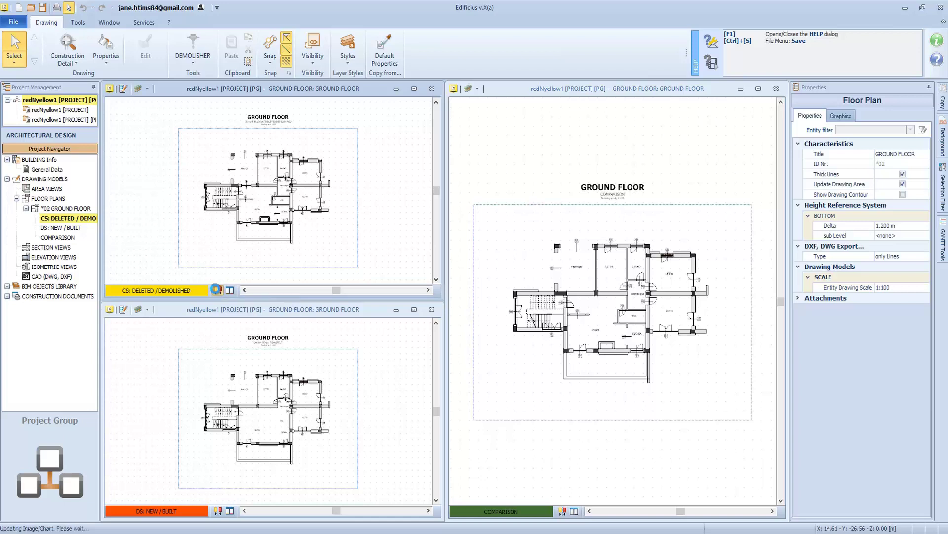
scroll(270, 202, up, 4)
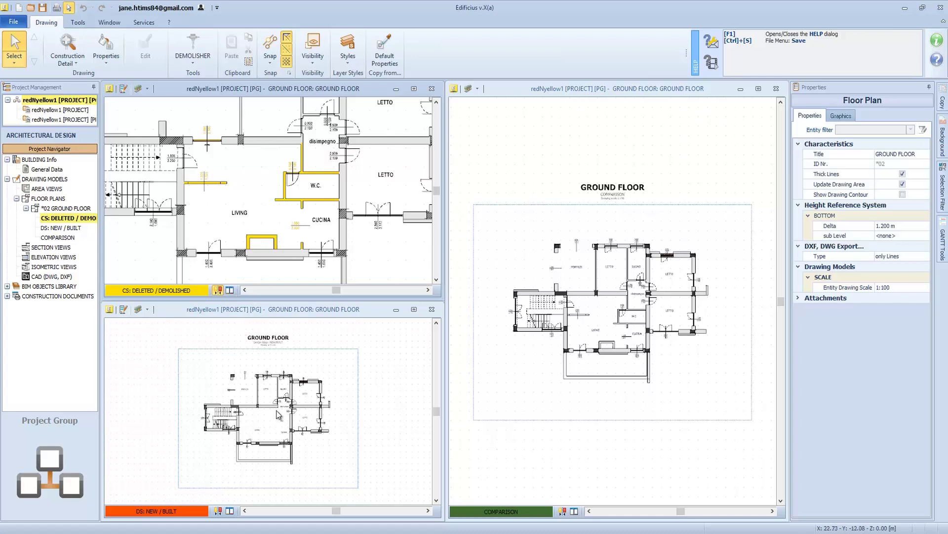
scroll(264, 439, up, 2)
scroll(262, 433, up, 2)
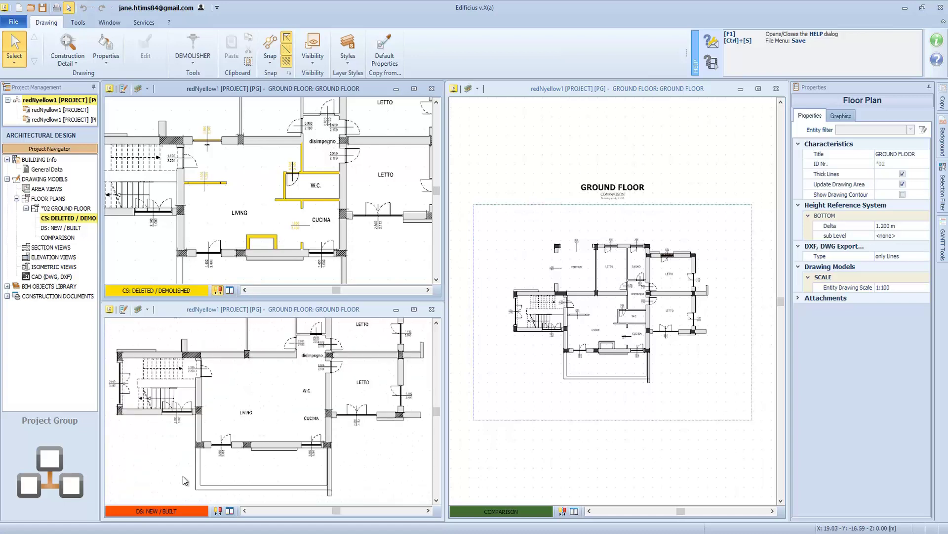
click(219, 512)
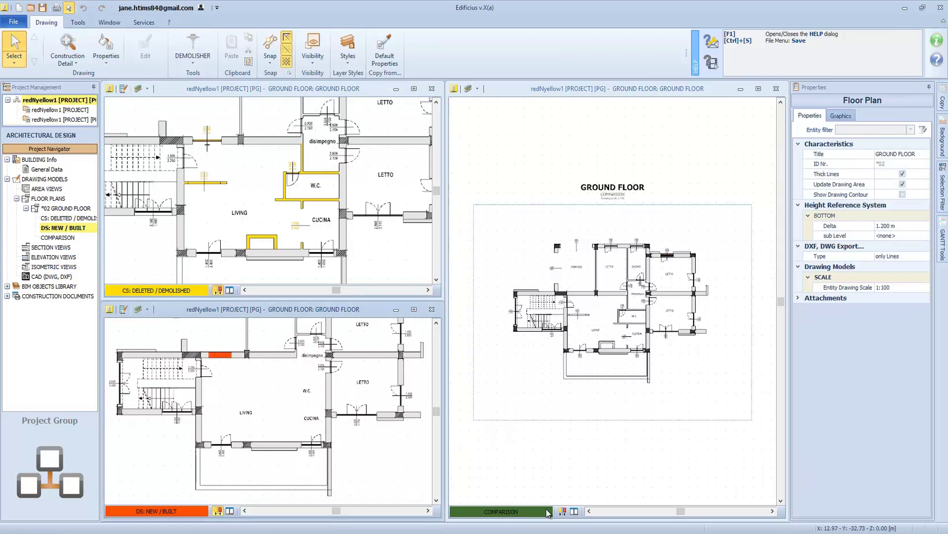
click(562, 511)
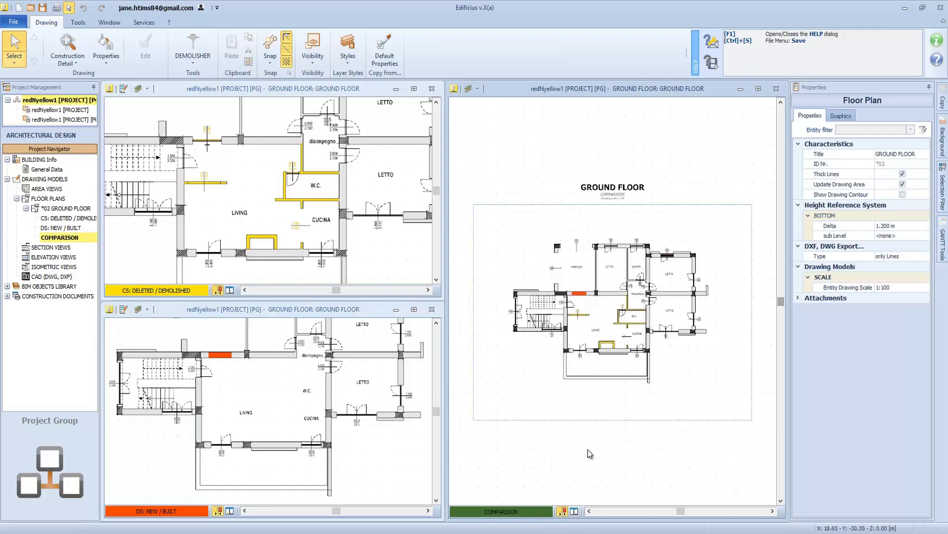
scroll(632, 299, up, 4)
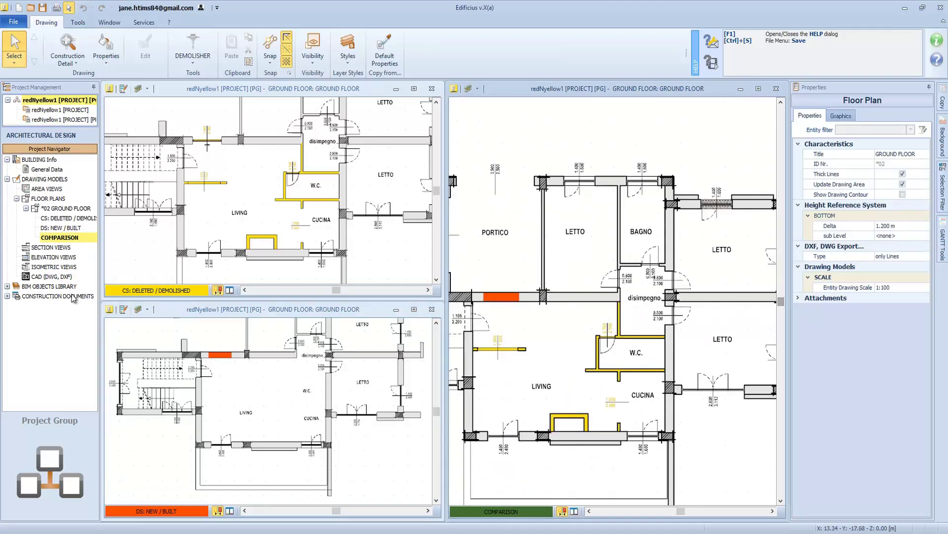
Expand CONSTRUCTION DOCUMENTS and show the Working Drawings with the Deleted/New/Comparison views.
click(7, 296)
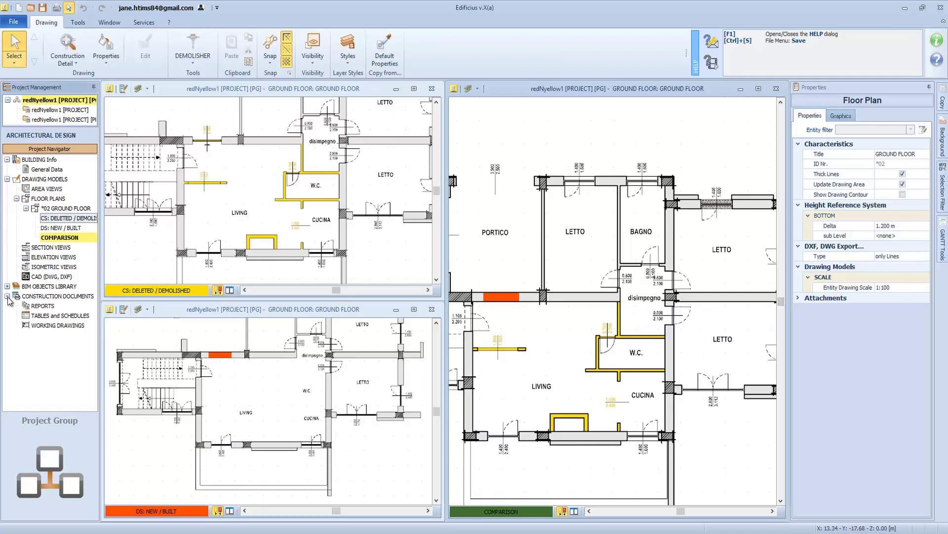
click(39, 326)
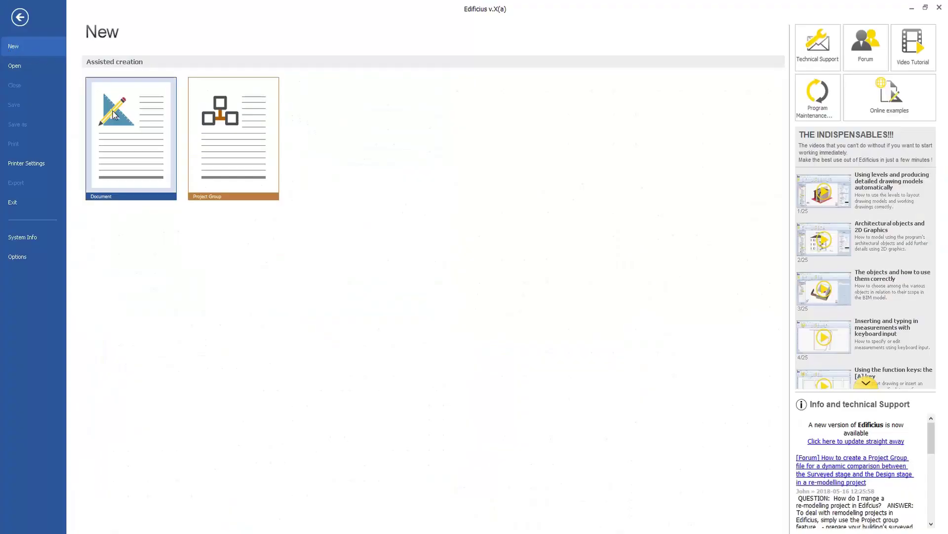
Start a new project from the first template, maximize Ground Floor, and open the MagneticGrid editor's grid-type list.
click(117, 114)
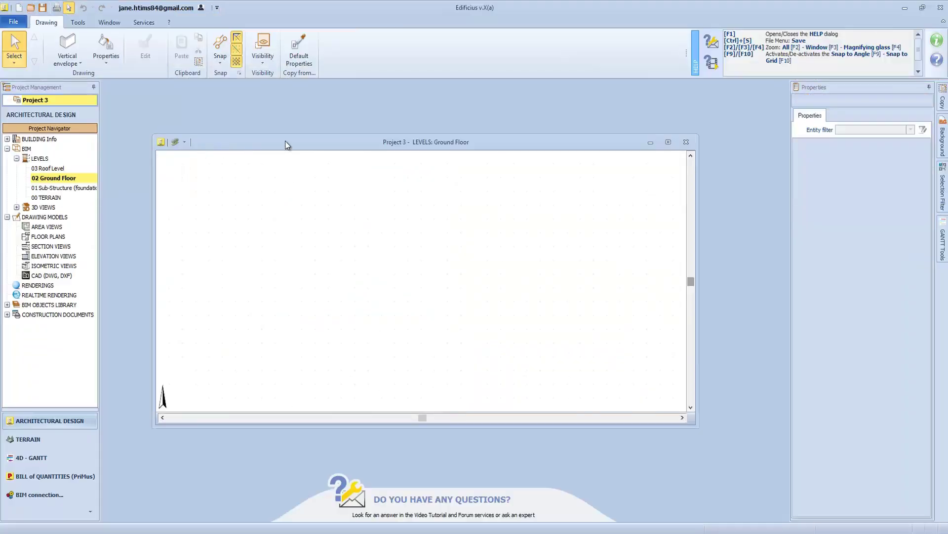
click(668, 142)
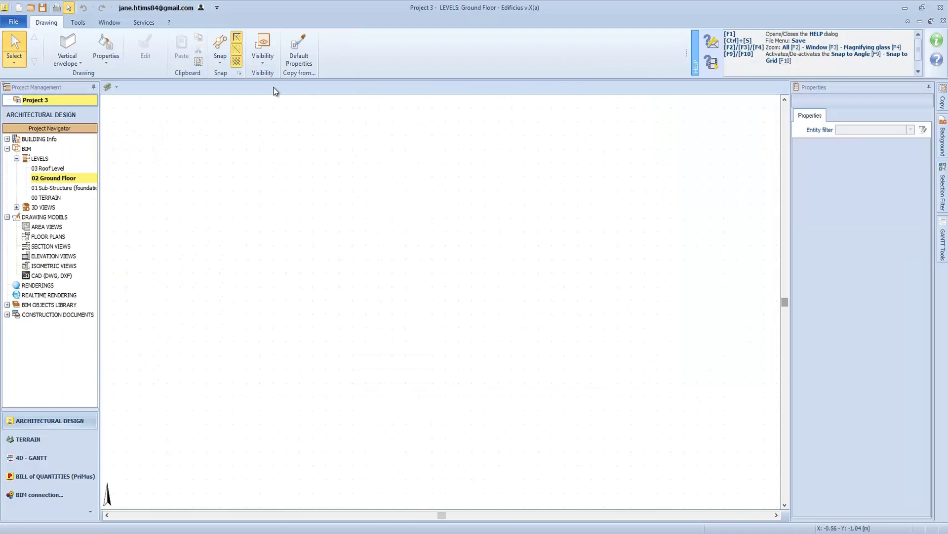
click(75, 61)
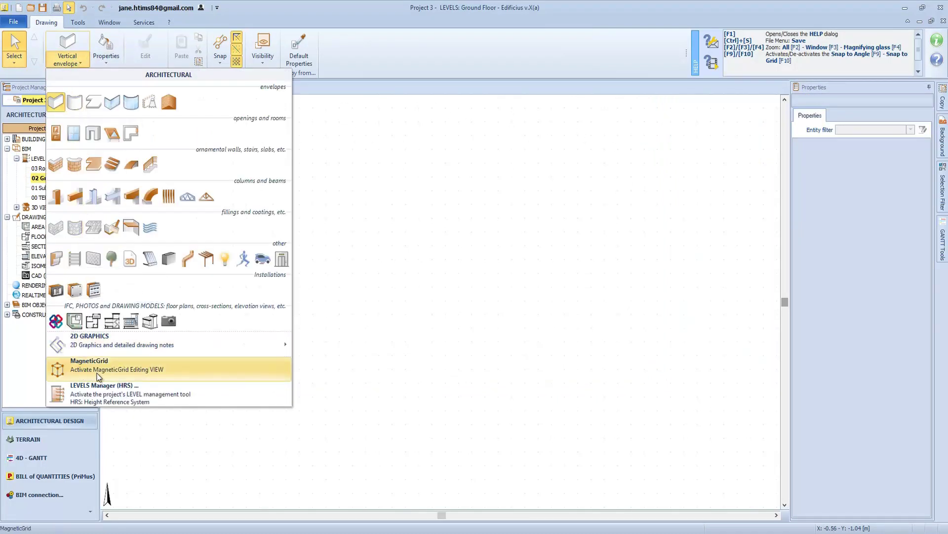
click(200, 372)
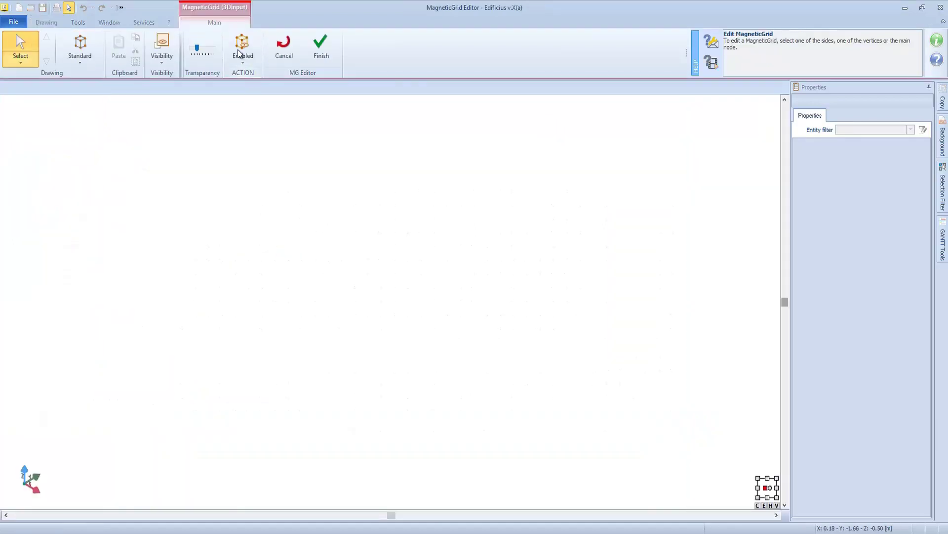
click(80, 59)
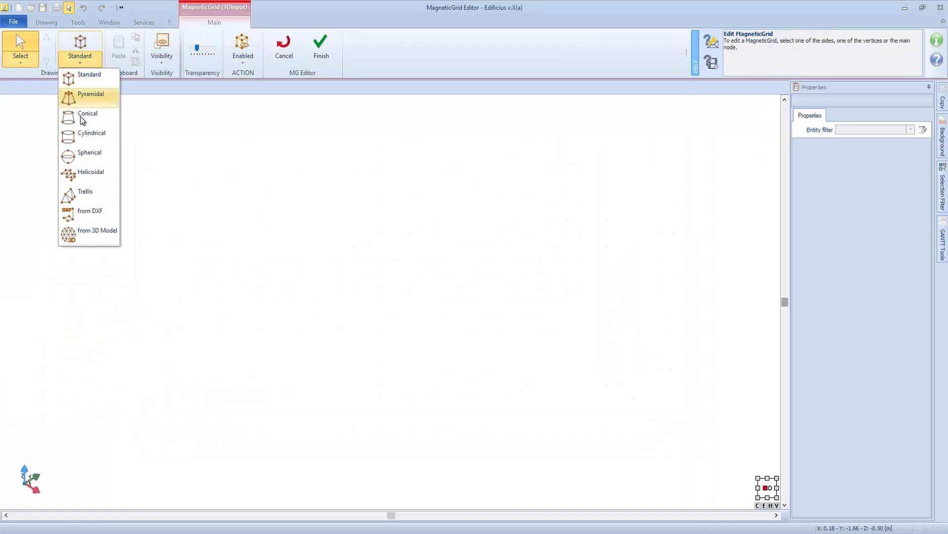
Insert a Standard MagneticGrid on the Ground Floor and select it.
click(95, 83)
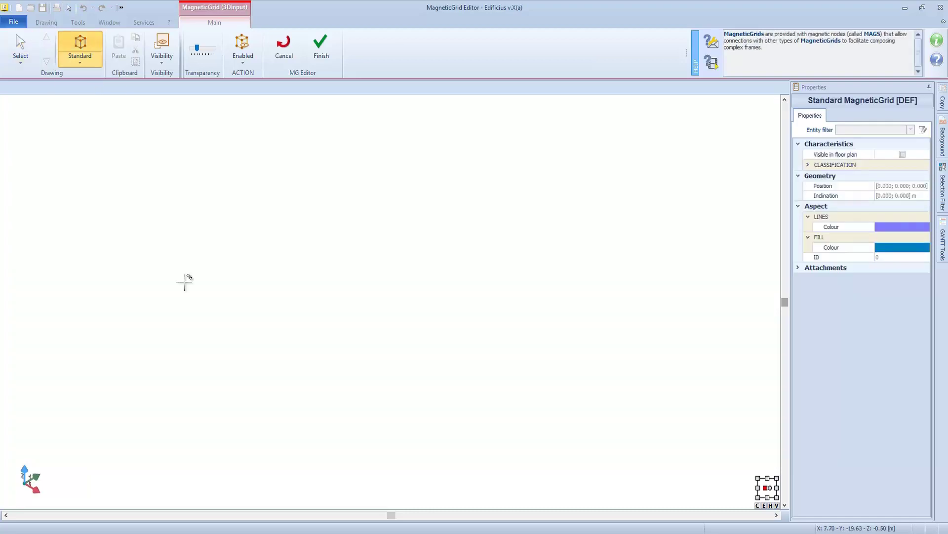
click(273, 318)
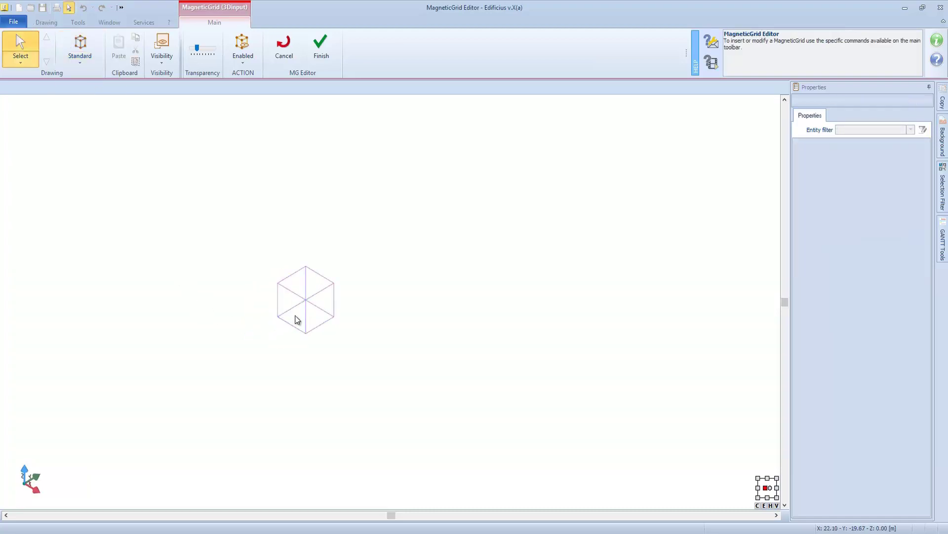
scroll(256, 292, up, 3)
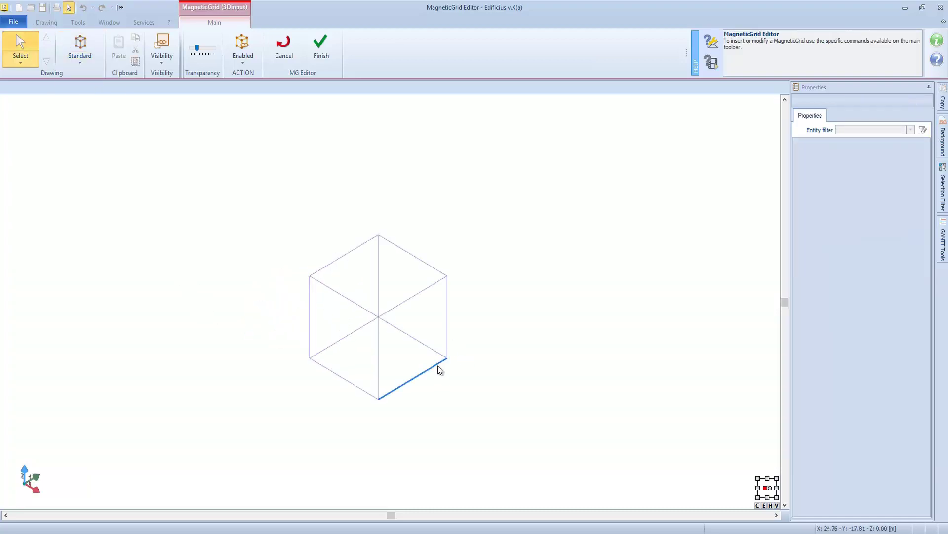
click(440, 370)
Set the grid's bottom edge length to 5.000 and subdivide it into bays.
right_click(454, 356)
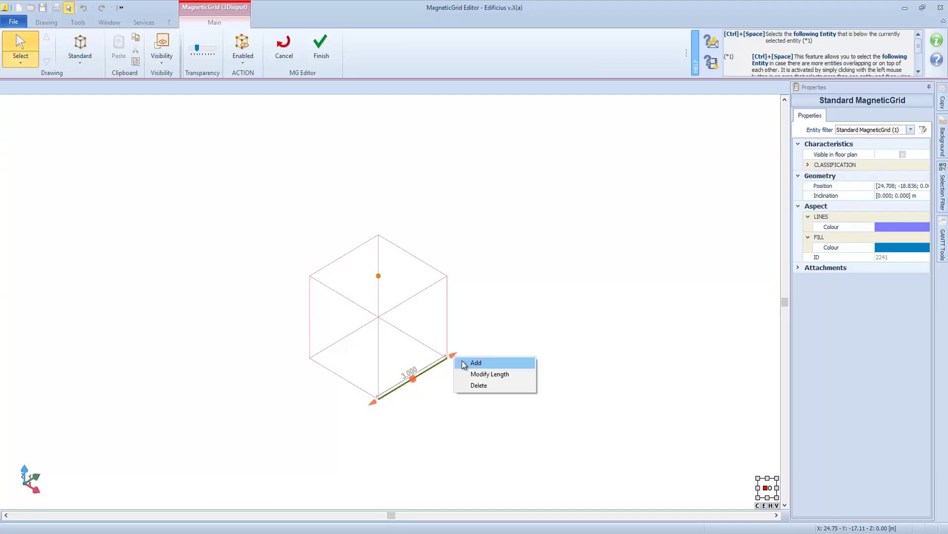
click(482, 372)
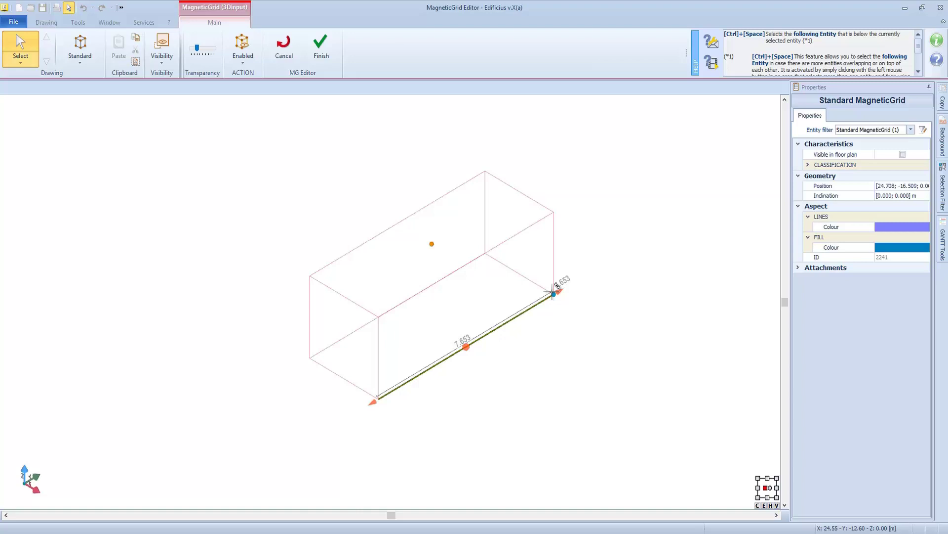
key(Return)
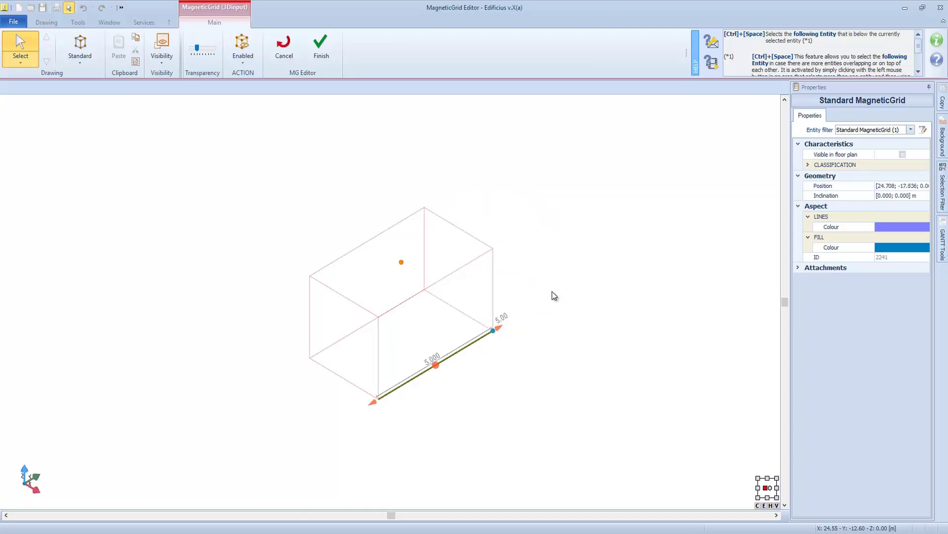
right_click(435, 366)
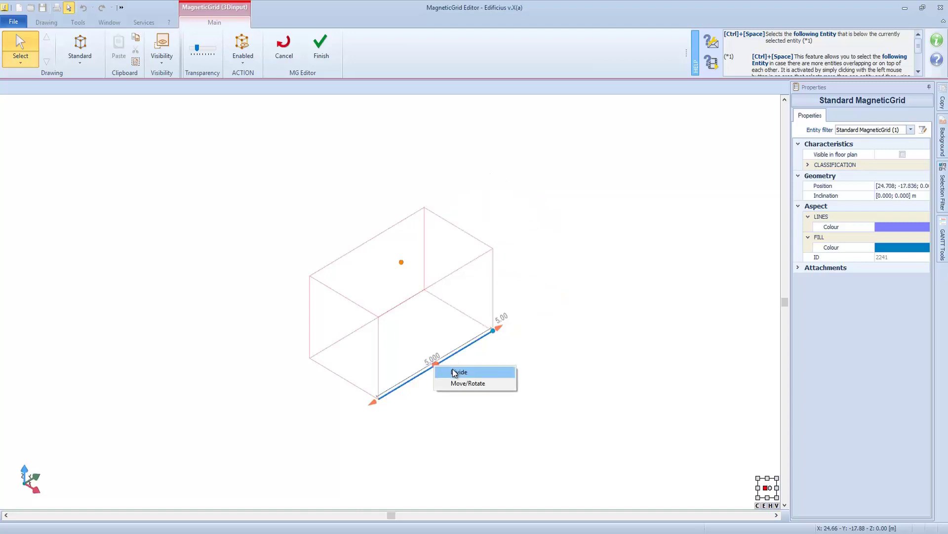
click(459, 372)
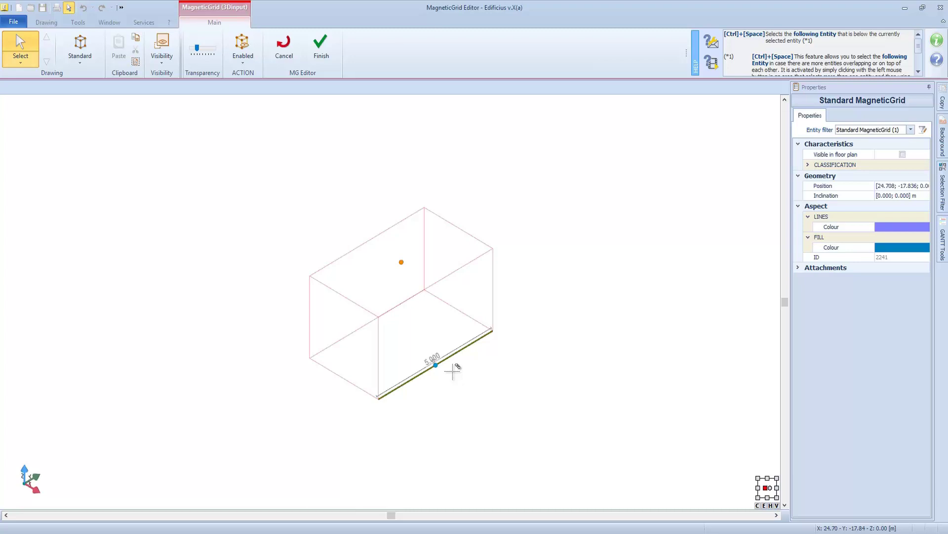
click(453, 371)
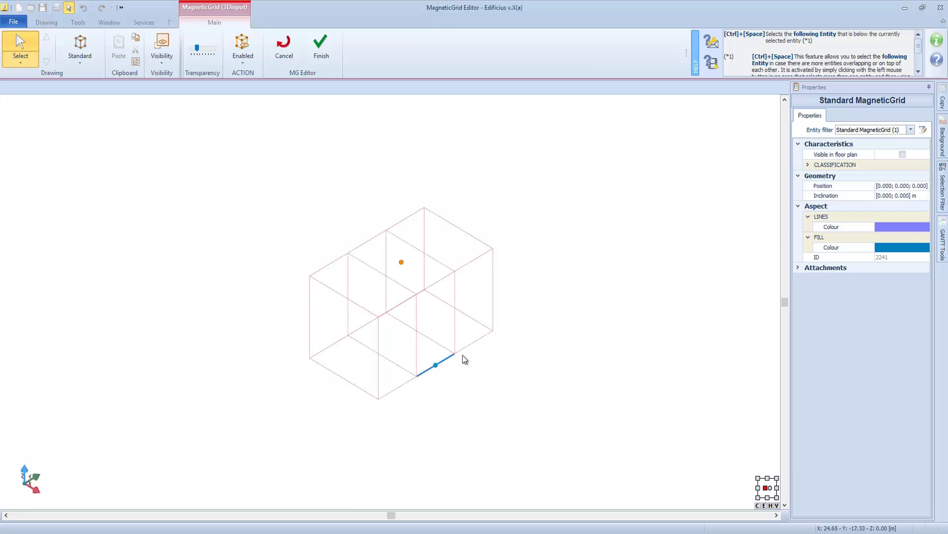
Add a grid column at the lower-right edge, then remove it again.
right_click(496, 327)
click(515, 332)
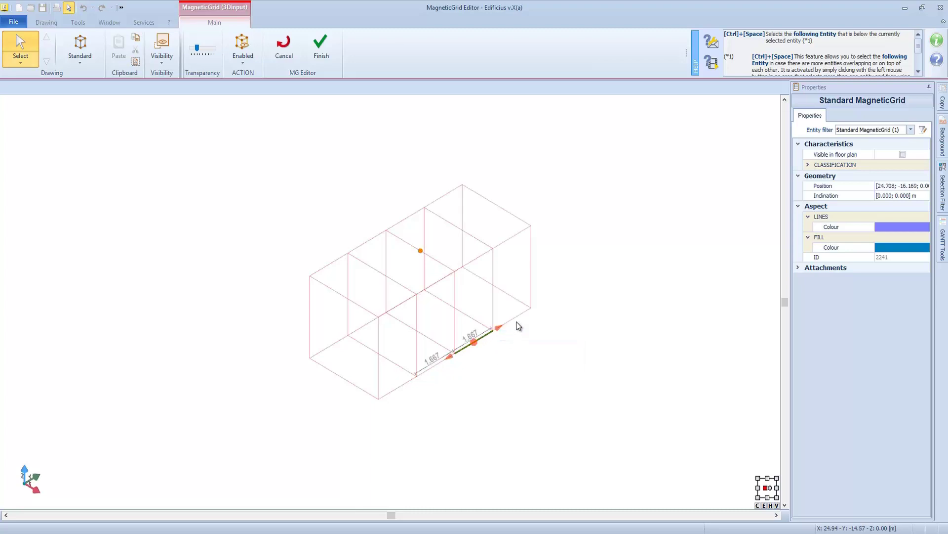
right_click(538, 309)
click(556, 335)
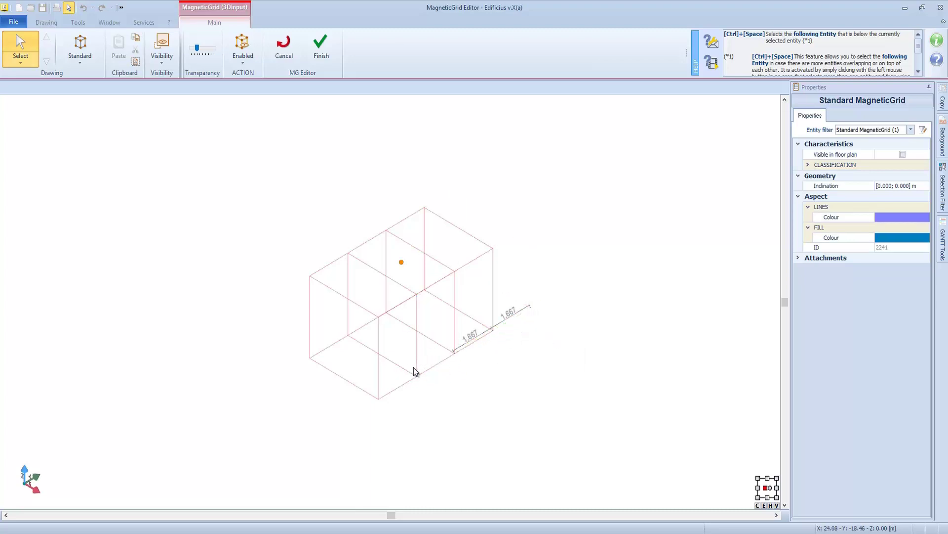
Set a lower edge segment to 4.017 and move the edge's dividing point.
right_click(419, 374)
click(441, 399)
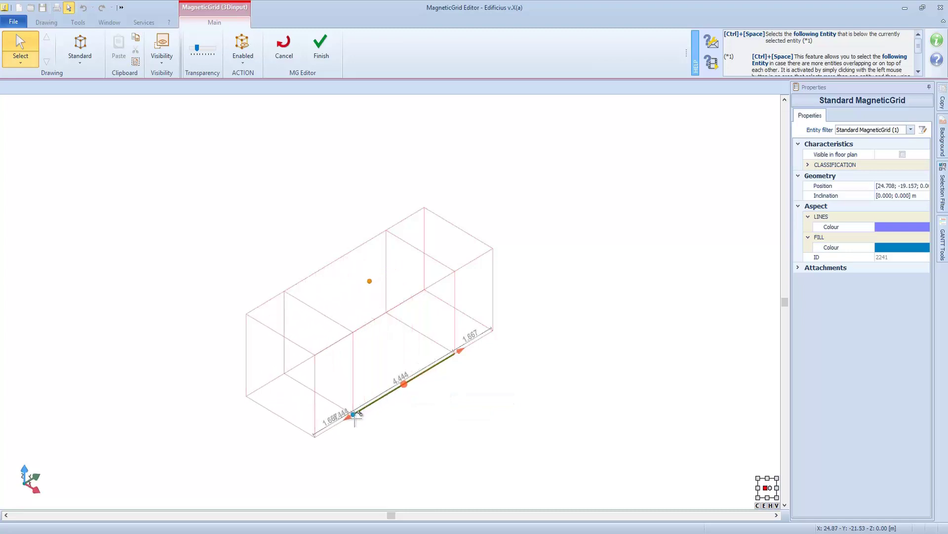
click(363, 409)
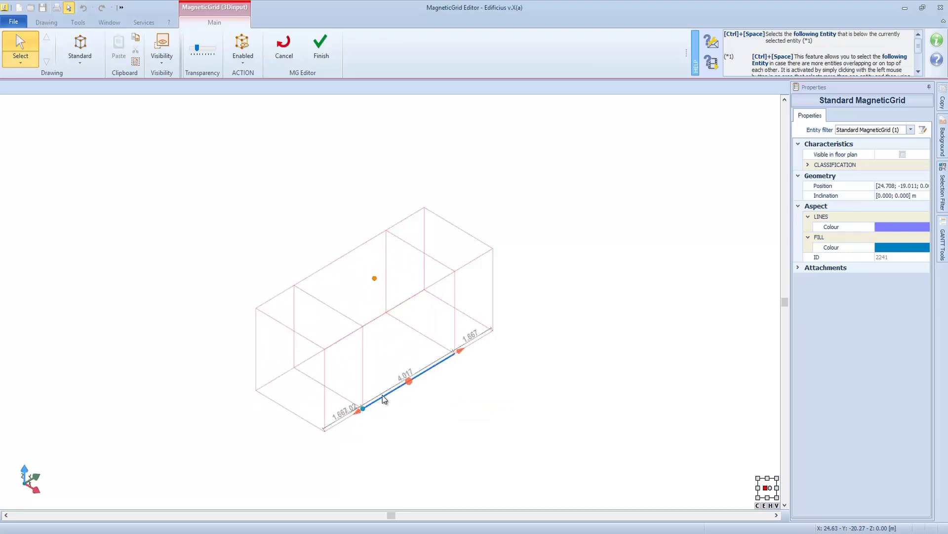
right_click(365, 406)
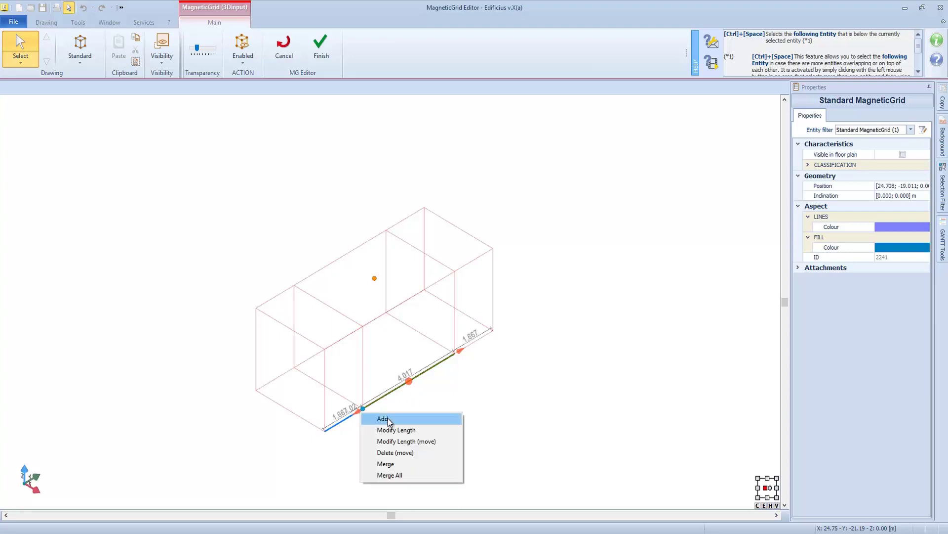
click(391, 439)
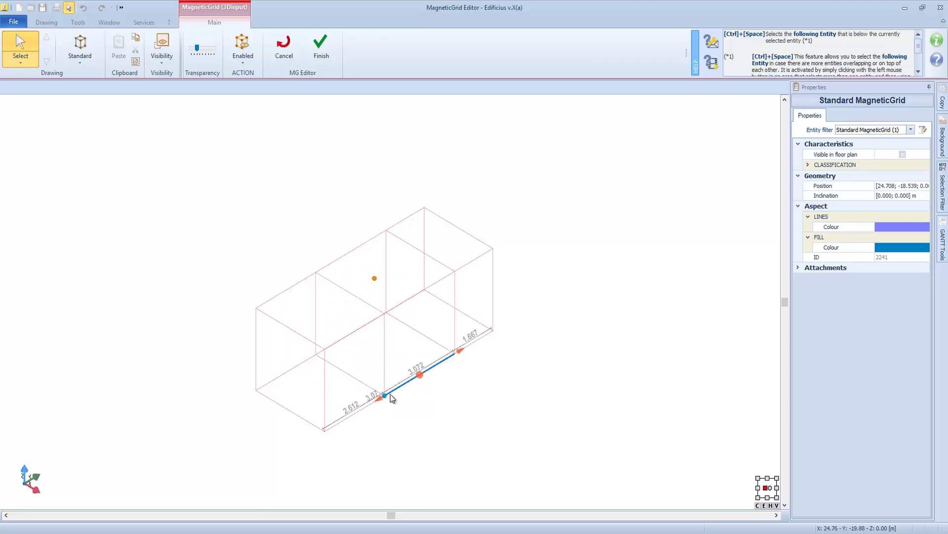
click(493, 289)
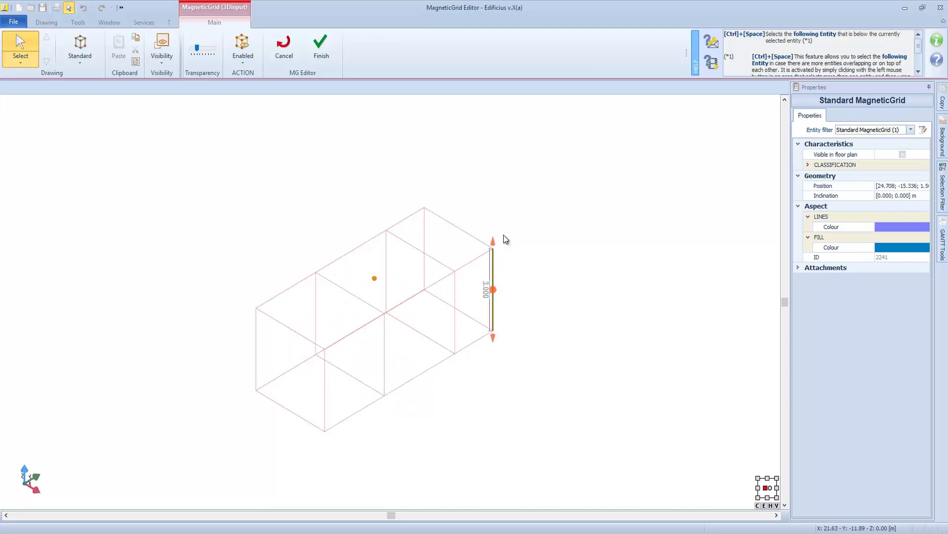
Add a second 3.000 m level on top of the grid.
right_click(493, 241)
click(513, 249)
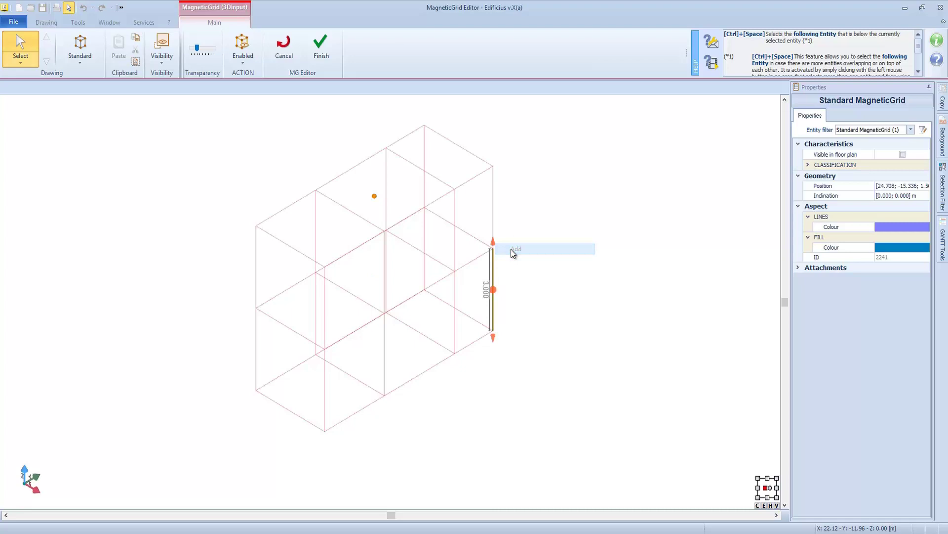
middle_drag(425, 312, 429, 341)
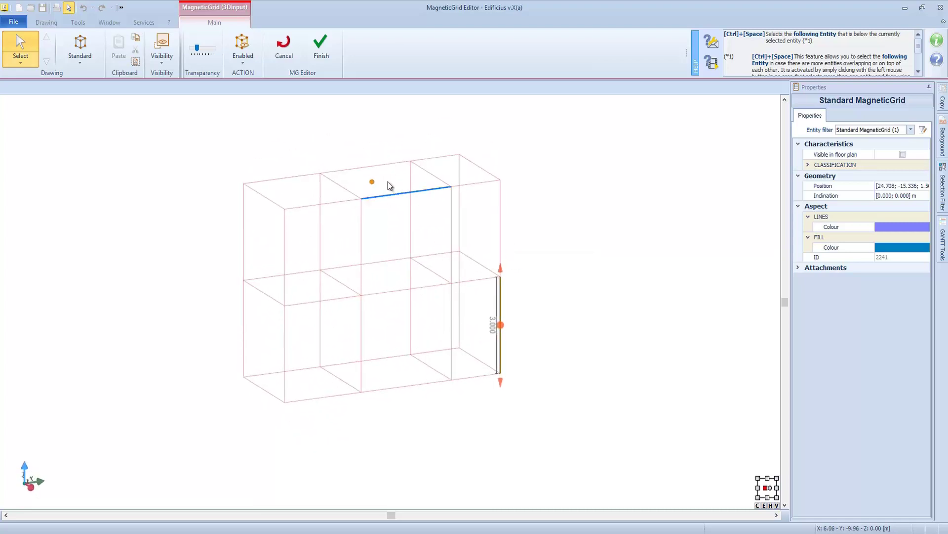
Insert a Conical MagneticGrid beside the standard grid and select it.
scroll(172, 191, down, 3)
click(81, 55)
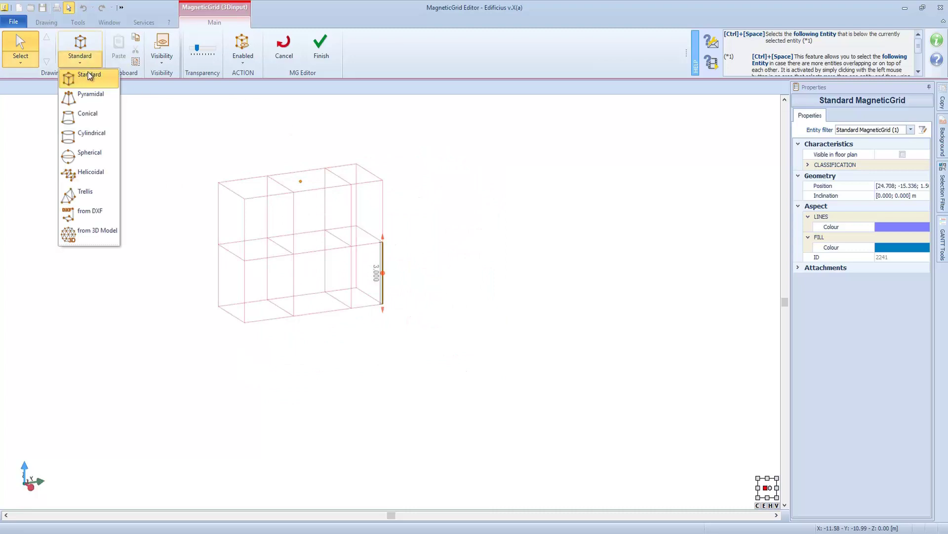
click(88, 116)
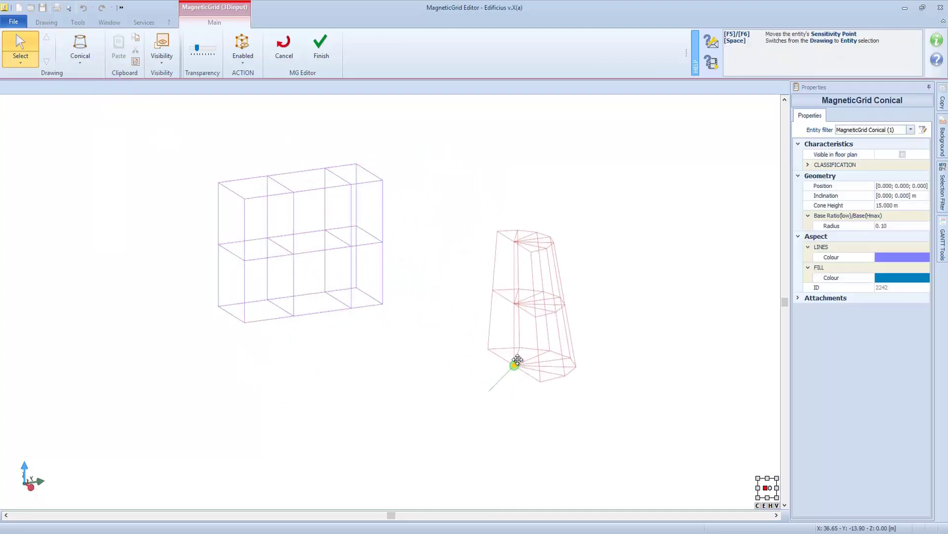
scroll(462, 386, up, 3)
click(466, 380)
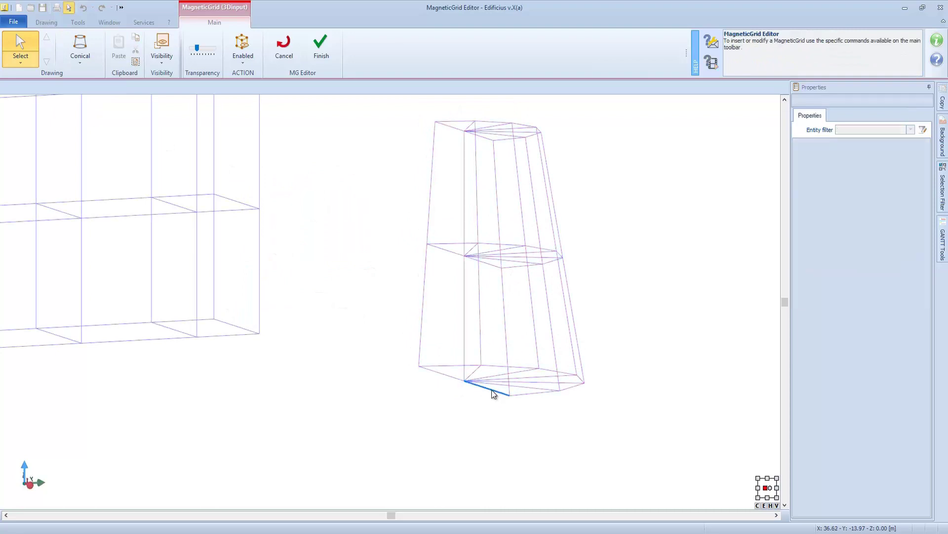
middle_drag(491, 390, 490, 394)
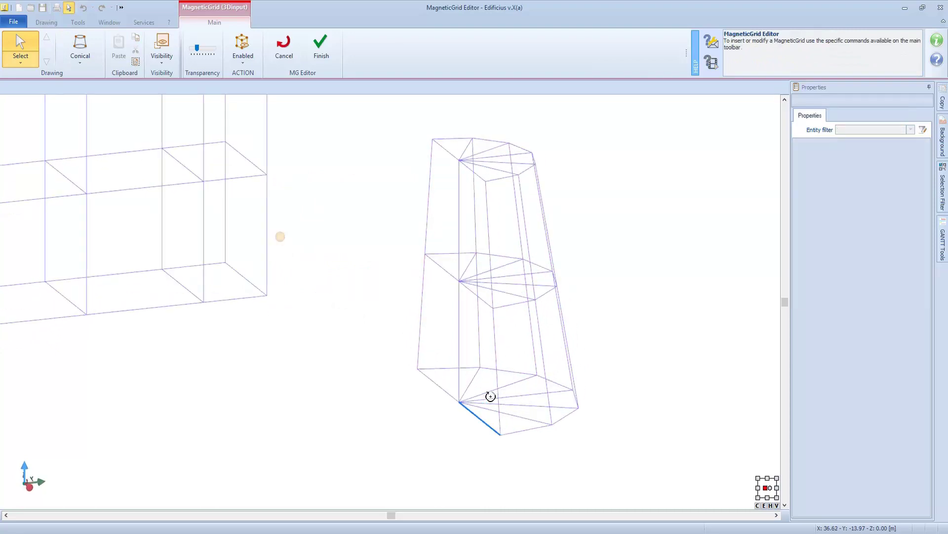
click(501, 436)
Rebuild the cone's base edge as a full 360° arc with 12 segments.
right_click(493, 437)
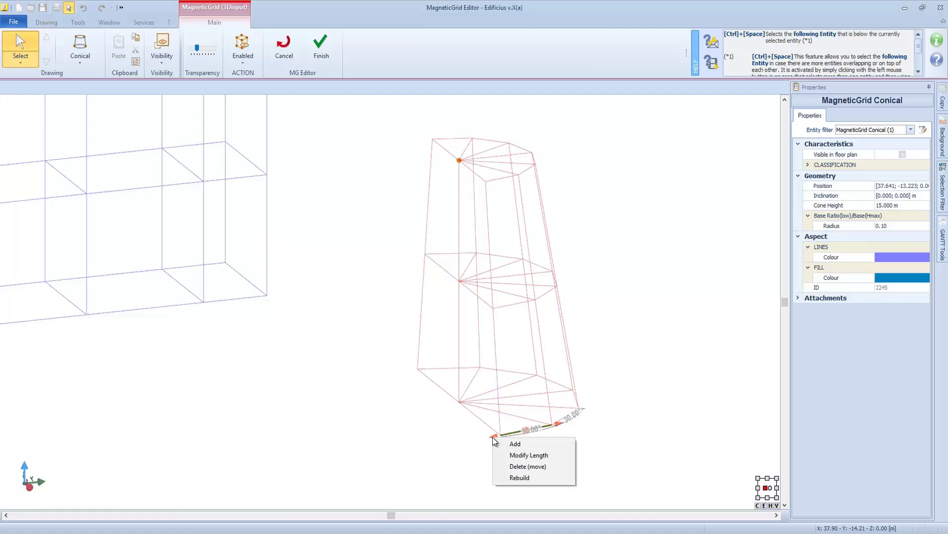
click(512, 478)
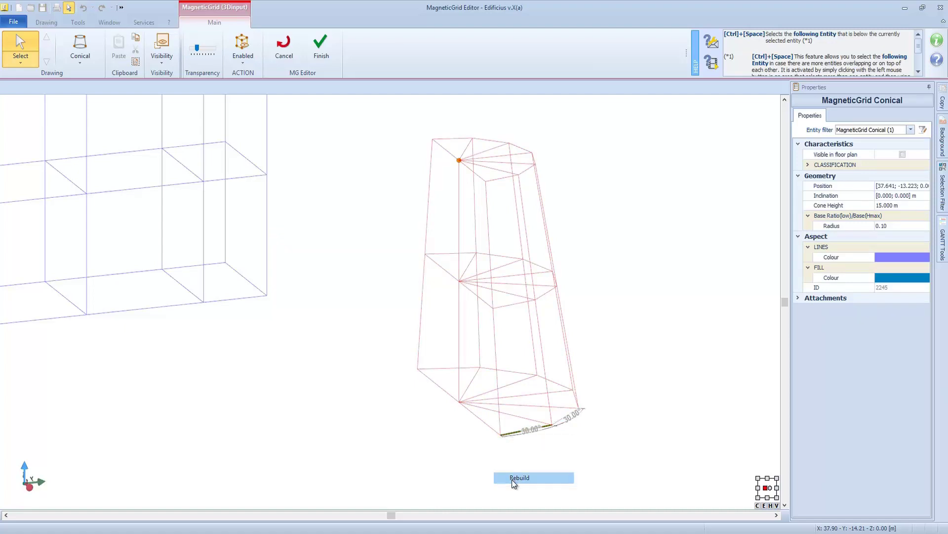
click(553, 423)
text(360)
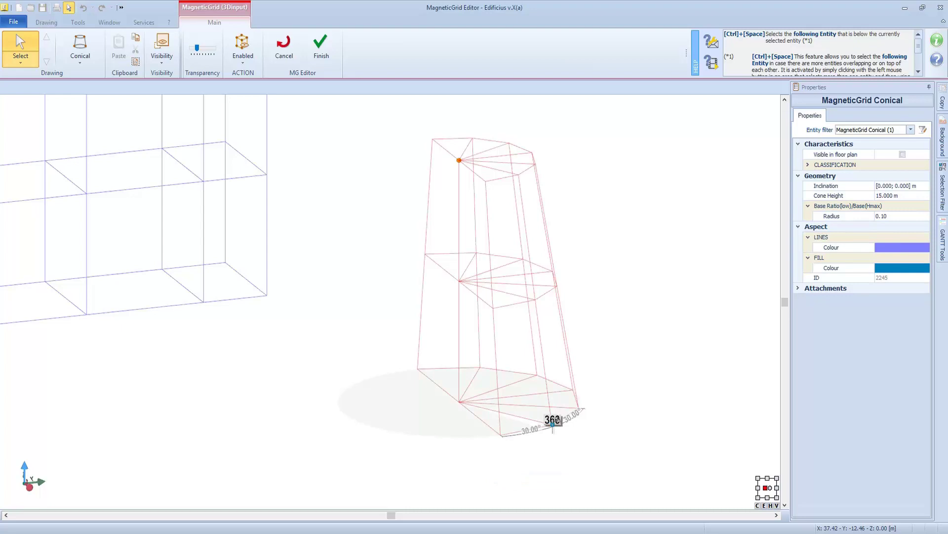
key(Return)
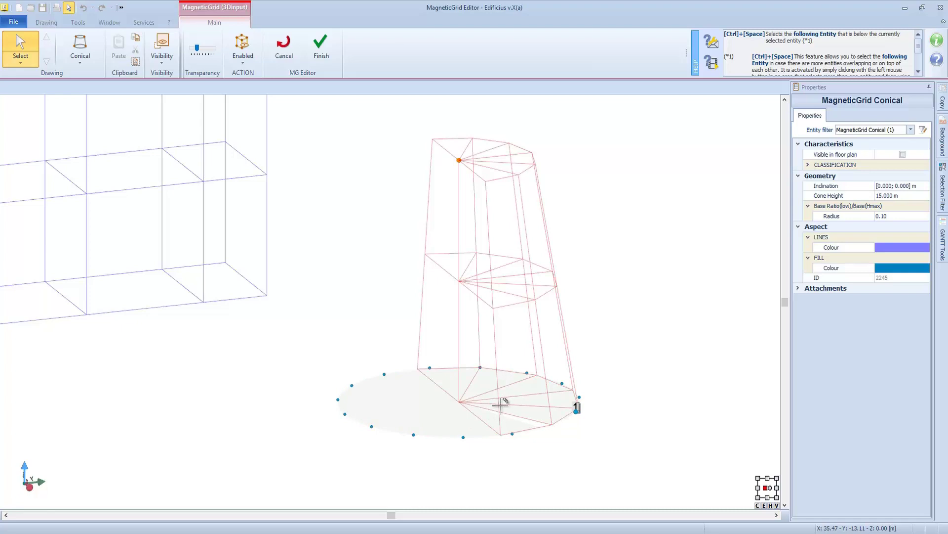
text(2)
key(Return)
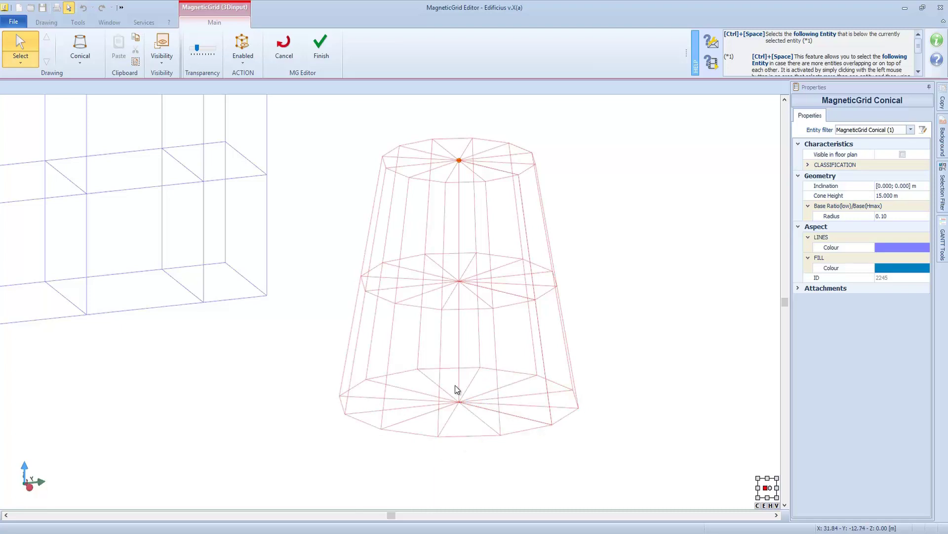
Drag the cone's apex upward and enter a cone height of 8 m, making a truncated cone.
scroll(597, 416, down, 3)
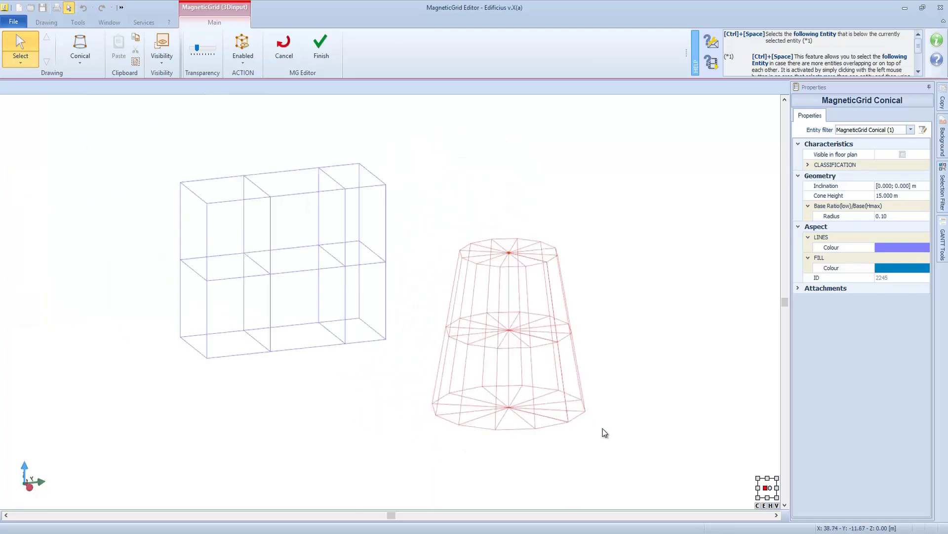
middle_drag(630, 345, 631, 345)
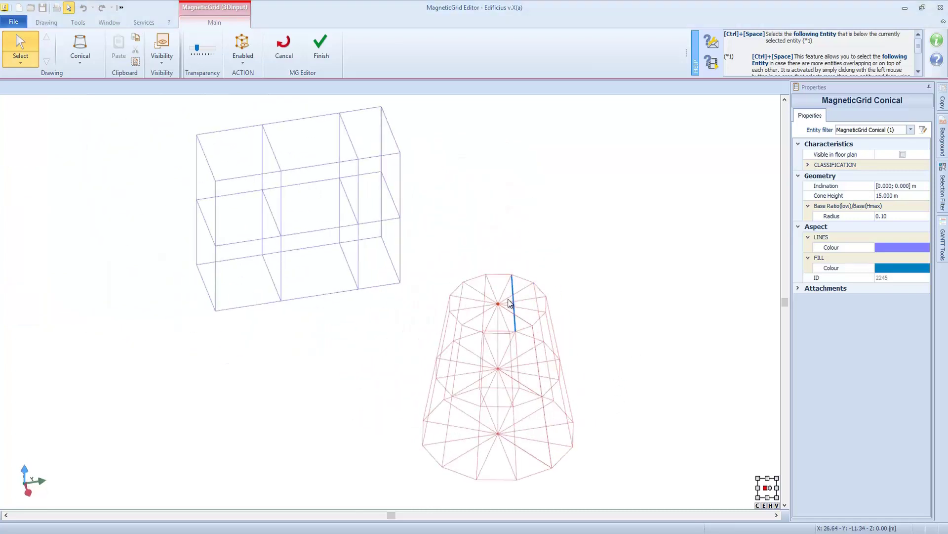
drag(499, 305, 488, 286)
scroll(491, 113, up, 3)
scroll(491, 281, down, 3)
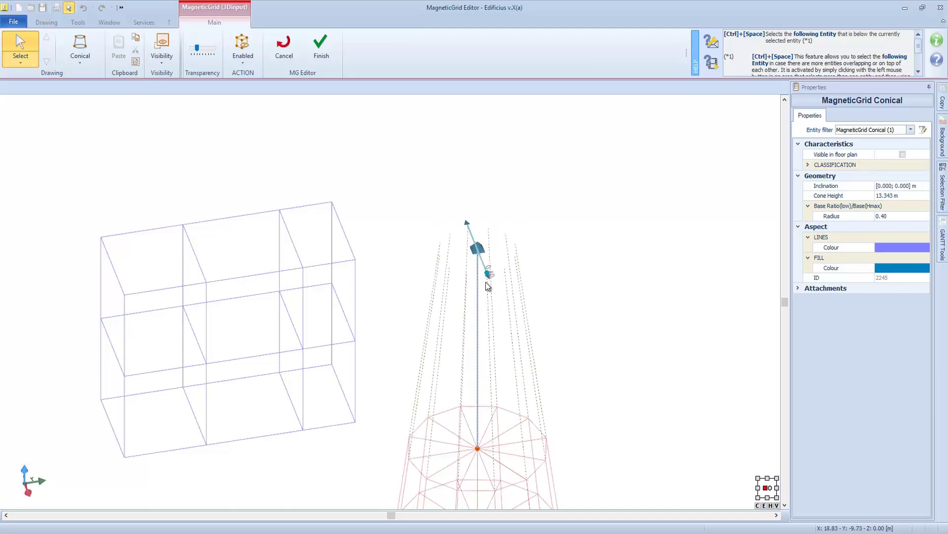
drag(484, 243, 483, 241)
text(8)
key(Return)
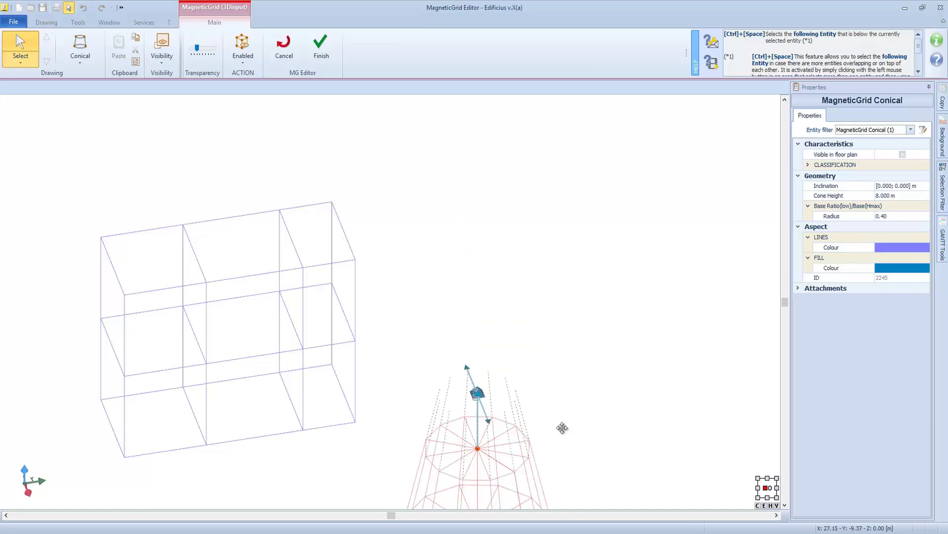
middle_drag(563, 428, 584, 246)
Insert a Helicoidal MagneticGrid to the right of the cone.
scroll(317, 304, down, 3)
click(80, 49)
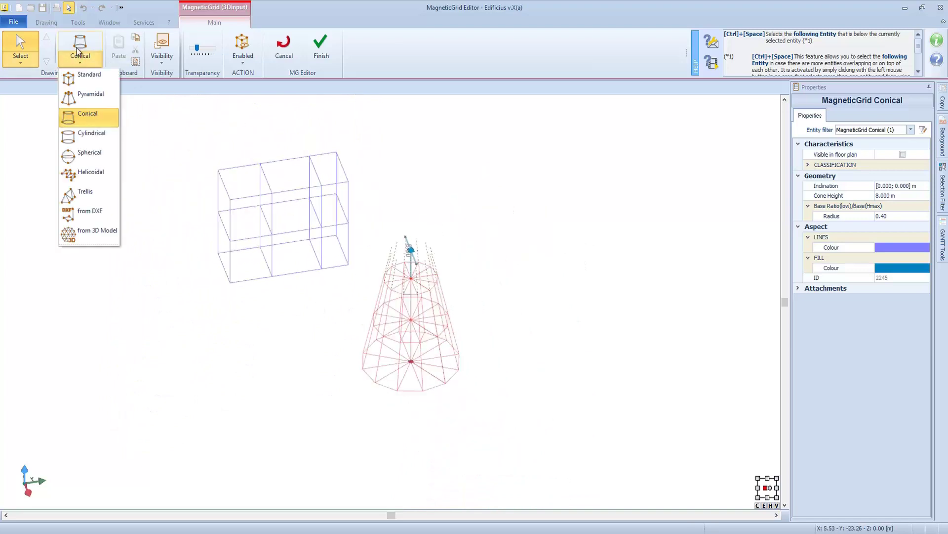
click(88, 153)
click(552, 326)
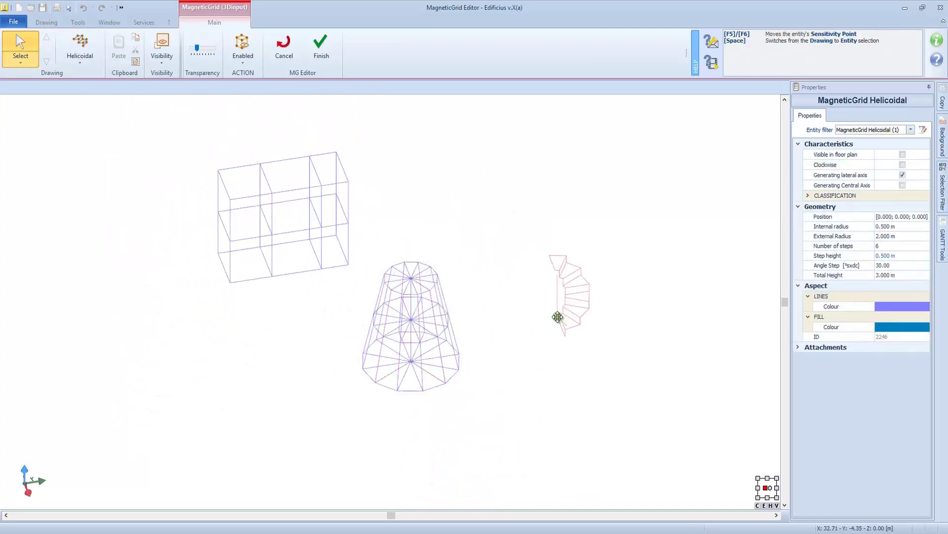
click(562, 302)
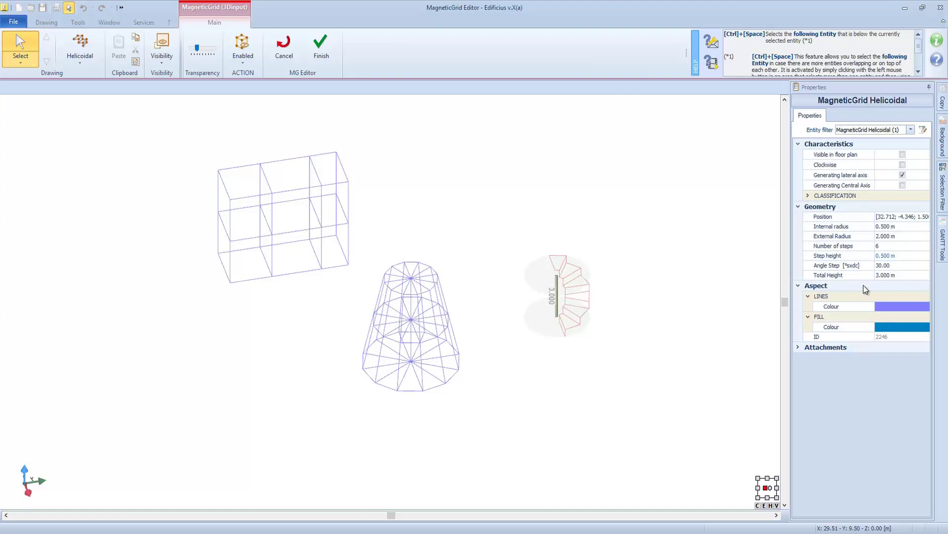
Insert a Truss MagneticGrid to the left of the other grids and select it.
click(79, 49)
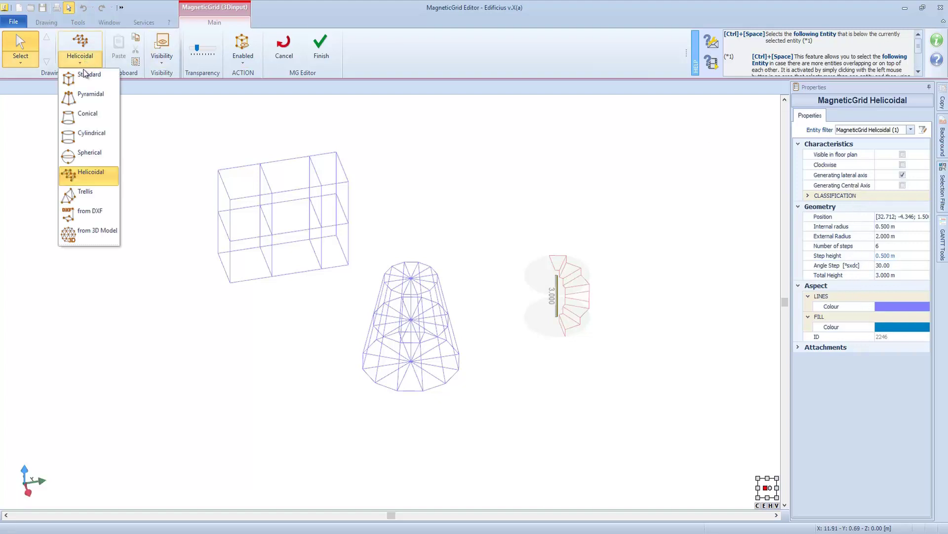
click(86, 189)
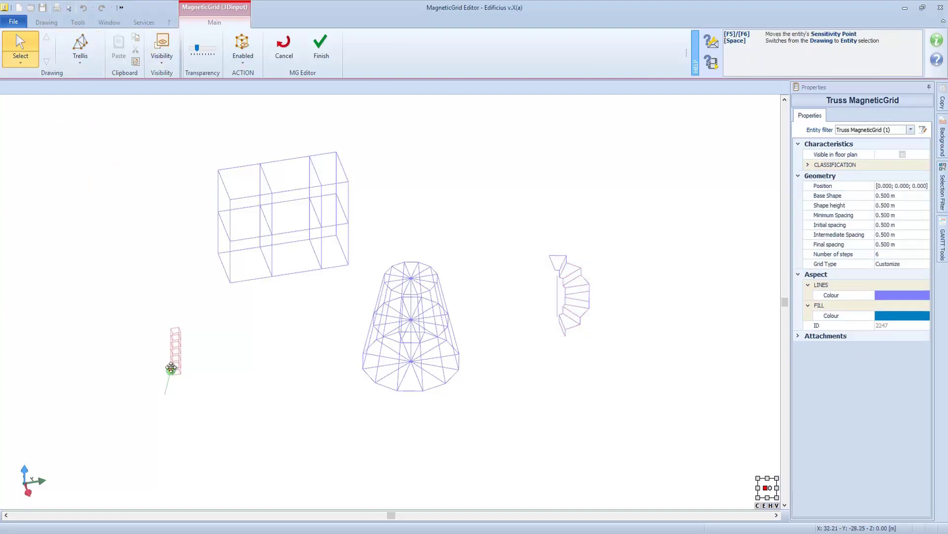
click(160, 348)
scroll(164, 342, up, 5)
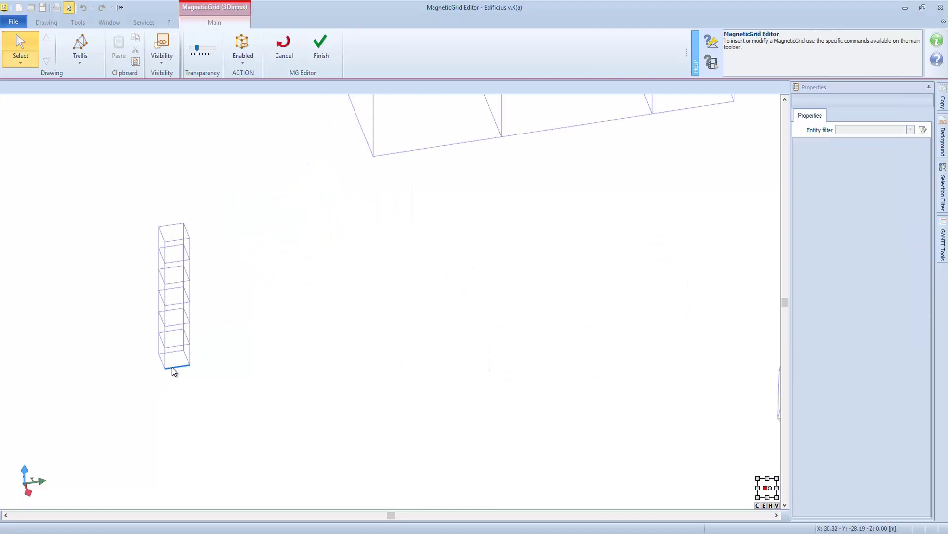
click(176, 323)
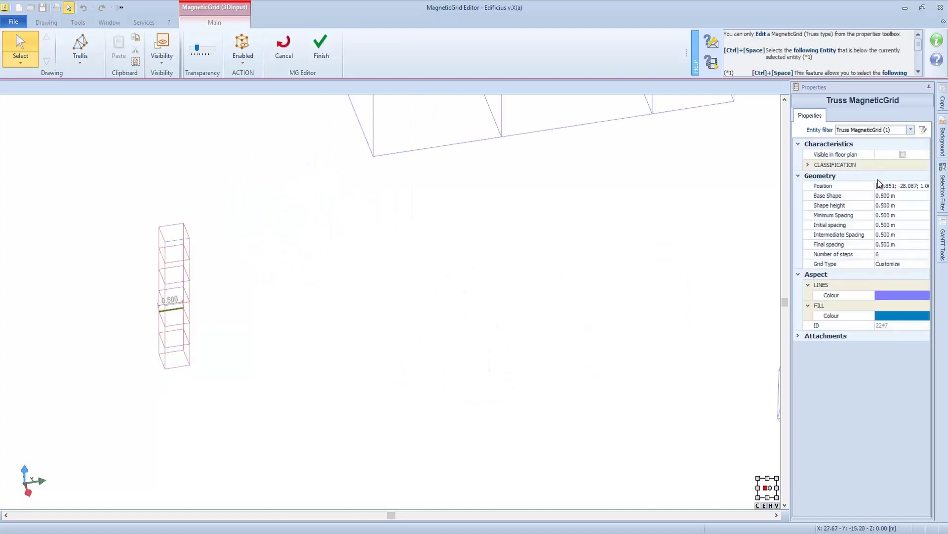
Set the truss type to Triangular with verticals-and-diagonals face bracing and apply it.
click(890, 265)
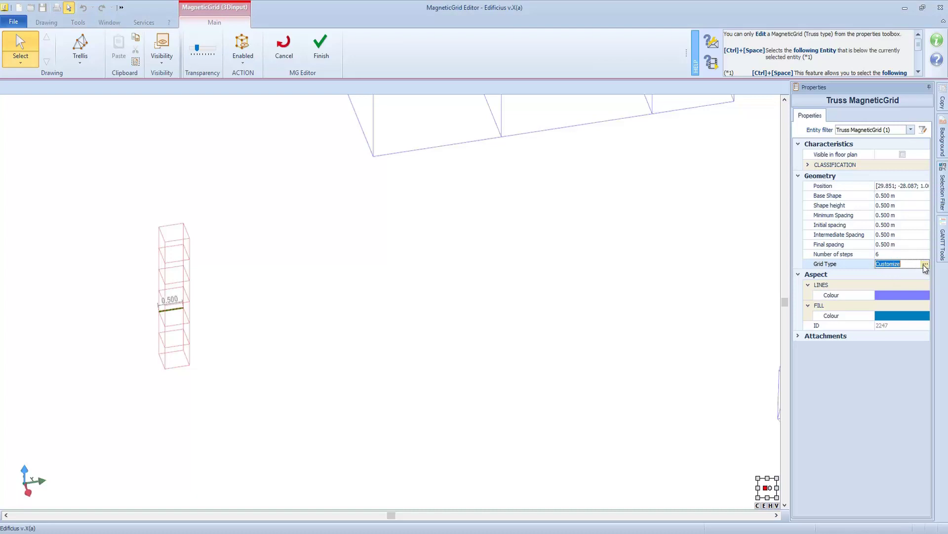
click(904, 310)
click(877, 324)
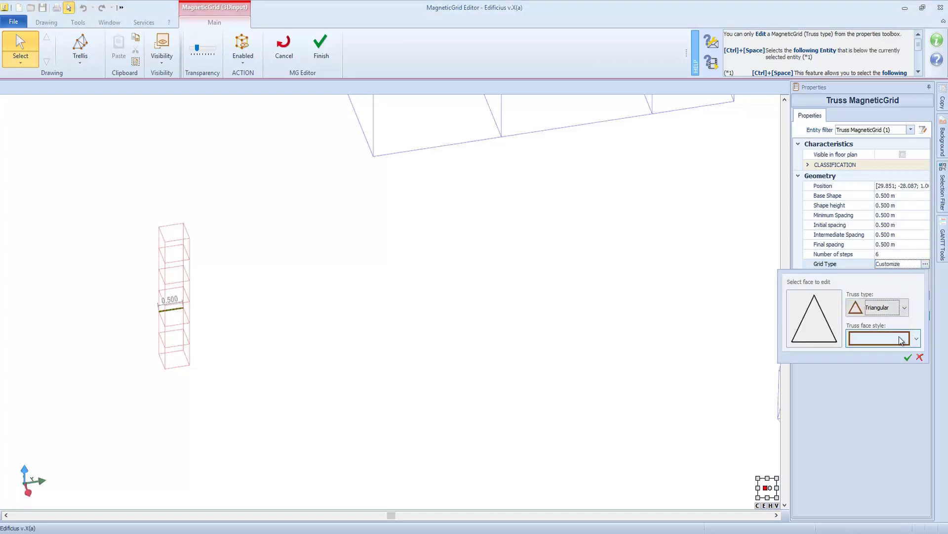
click(889, 339)
click(891, 425)
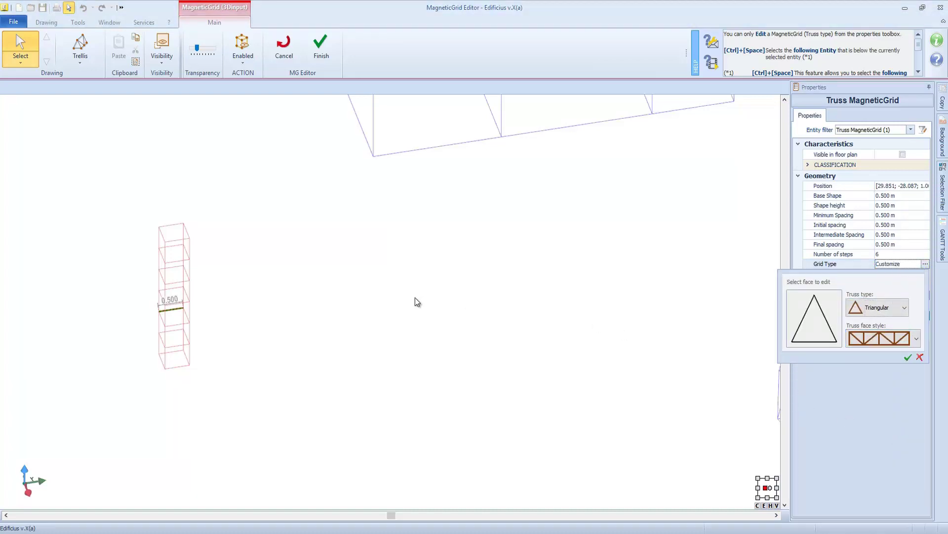
click(908, 357)
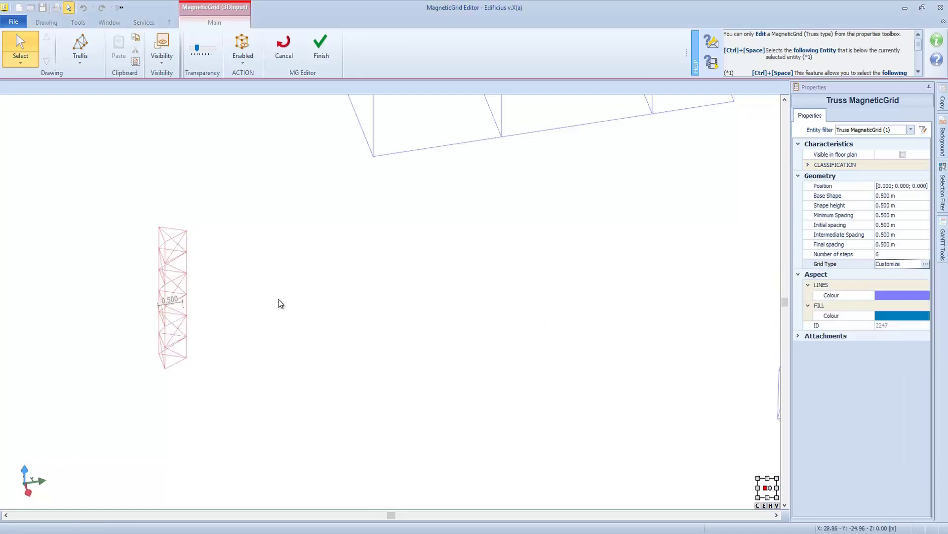
scroll(155, 287, up, 4)
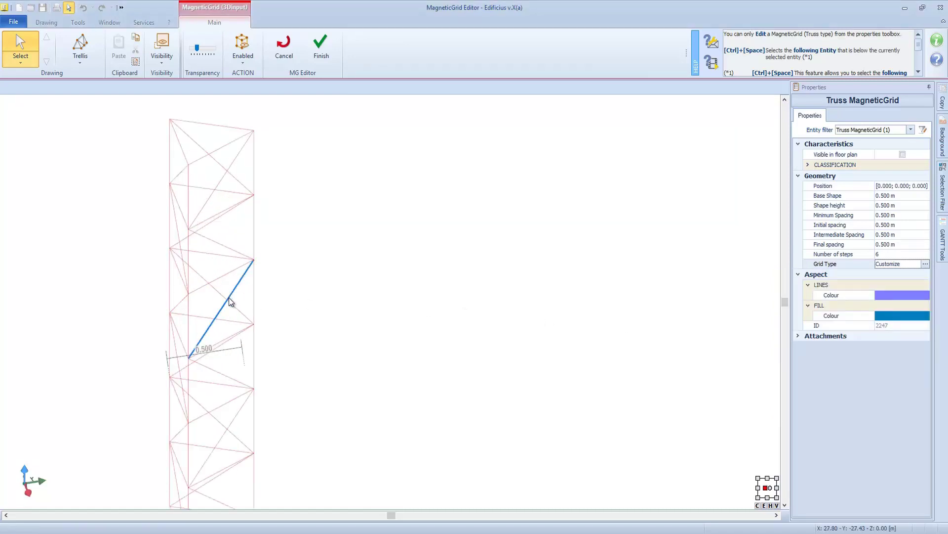